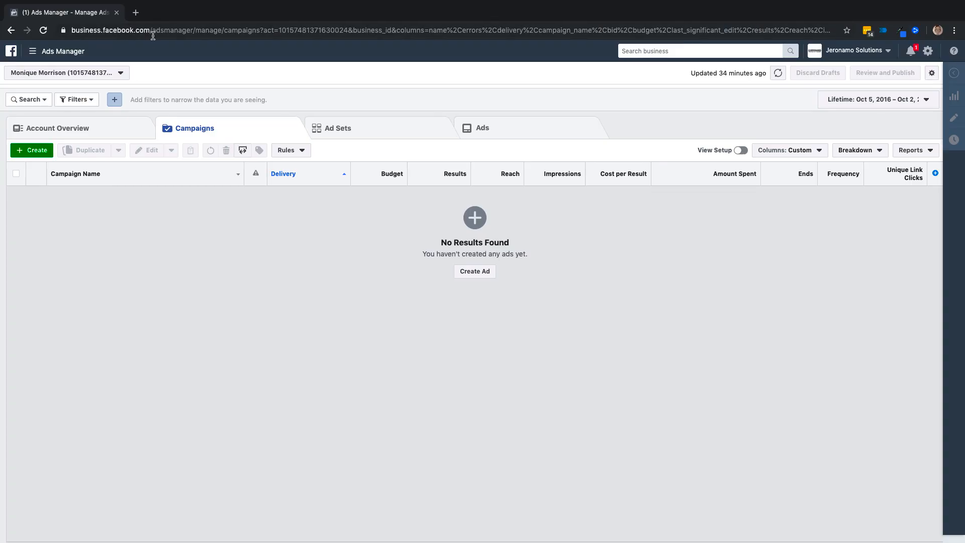
pyautogui.click(35, 55)
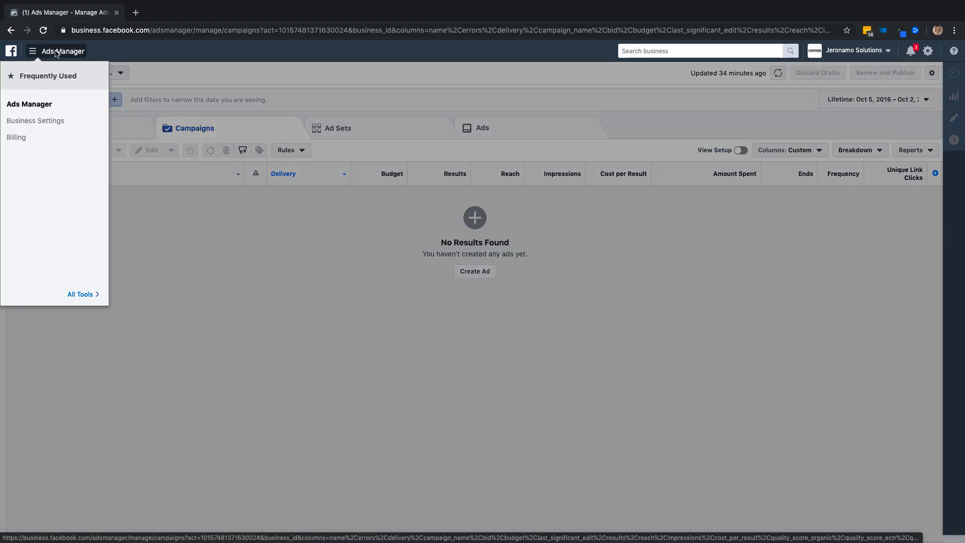
pyautogui.click(189, 285)
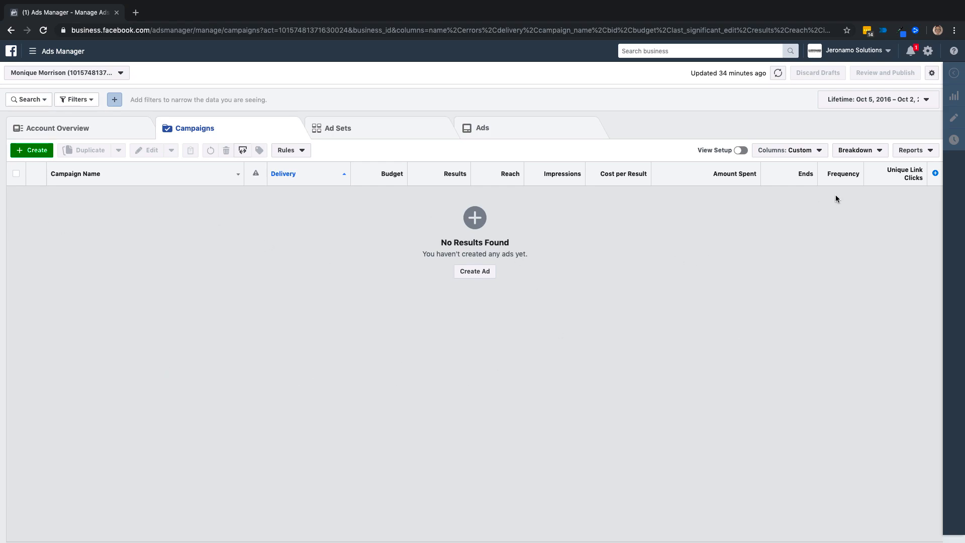
# Start creating a new campaign with Traffic as its marketing objective
pyautogui.click(31, 151)
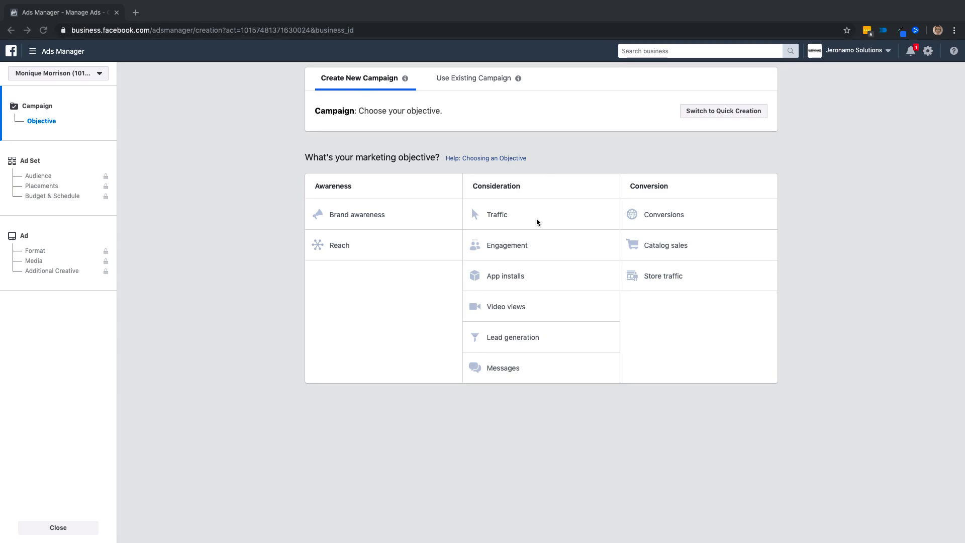
pyautogui.click(497, 215)
pyautogui.click(506, 216)
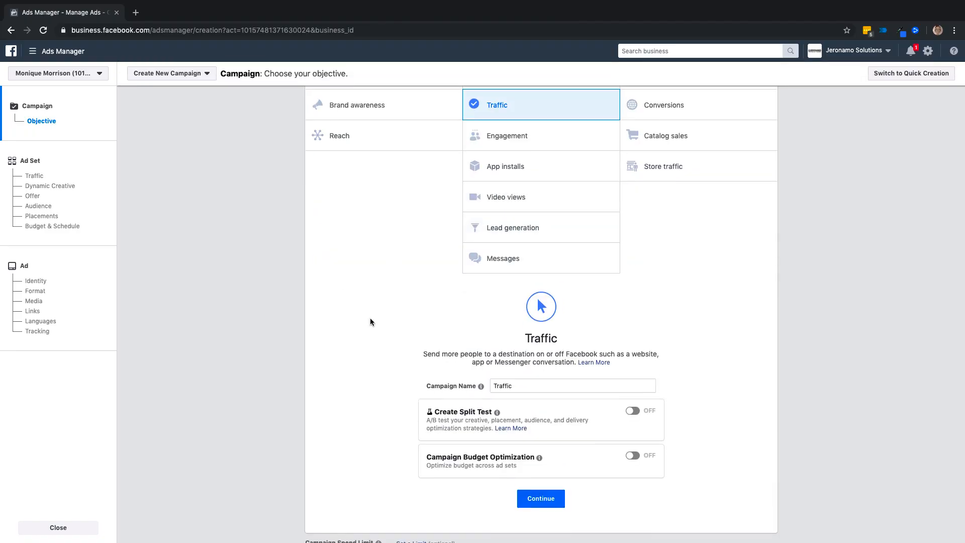
# Name the campaign "2019 Name of Campaign - Traffic" and continue to the ad set setup
pyautogui.scroll(-1, 370, 322)
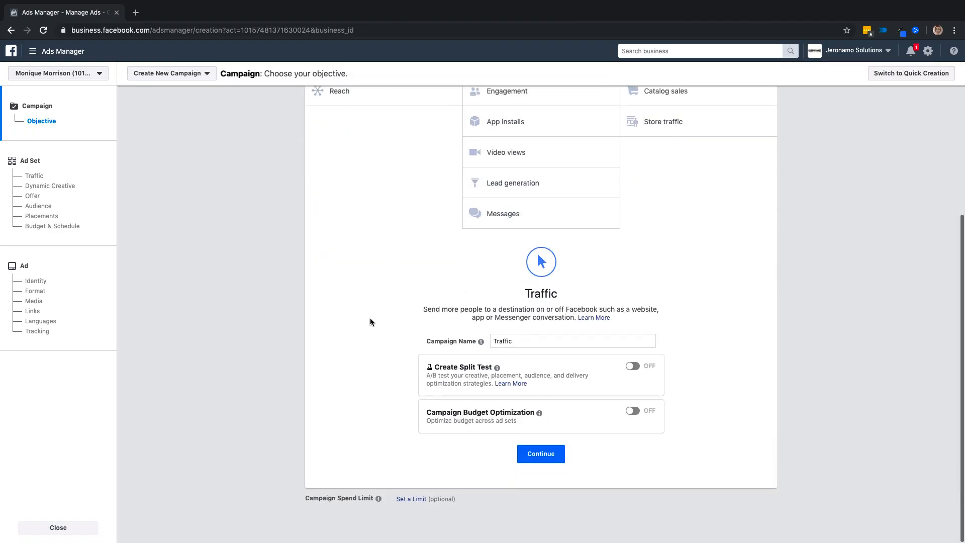
pyautogui.click(494, 342)
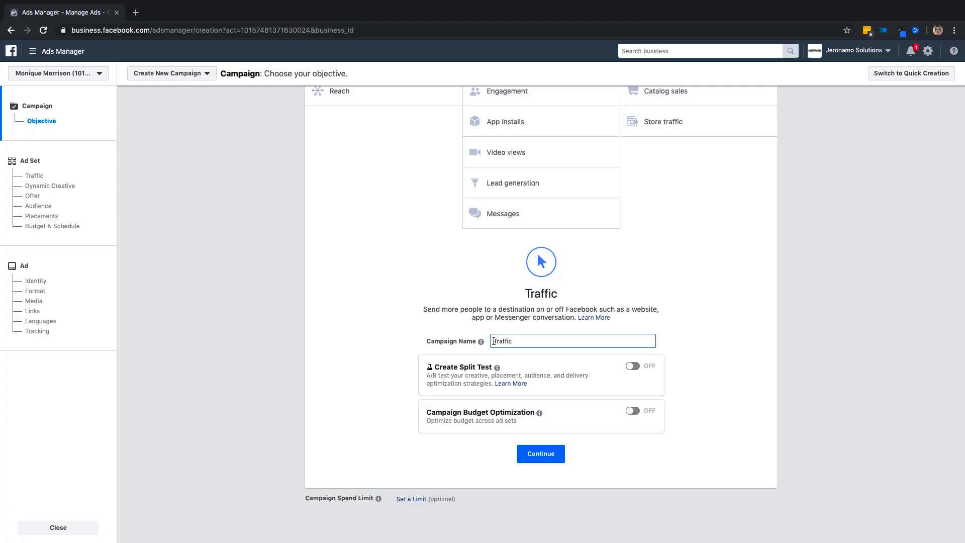
pyautogui.moveTo(494, 341); pyautogui.dragTo(528, 342)
pyautogui.write('29018')
pyautogui.press('BackSpace')
pyautogui.press('BackSpace')
pyautogui.press('BackSpace')
pyautogui.press('BackSpace')
pyautogui.write('019 Name of Campaign - Traffic')
pyautogui.click(547, 454)
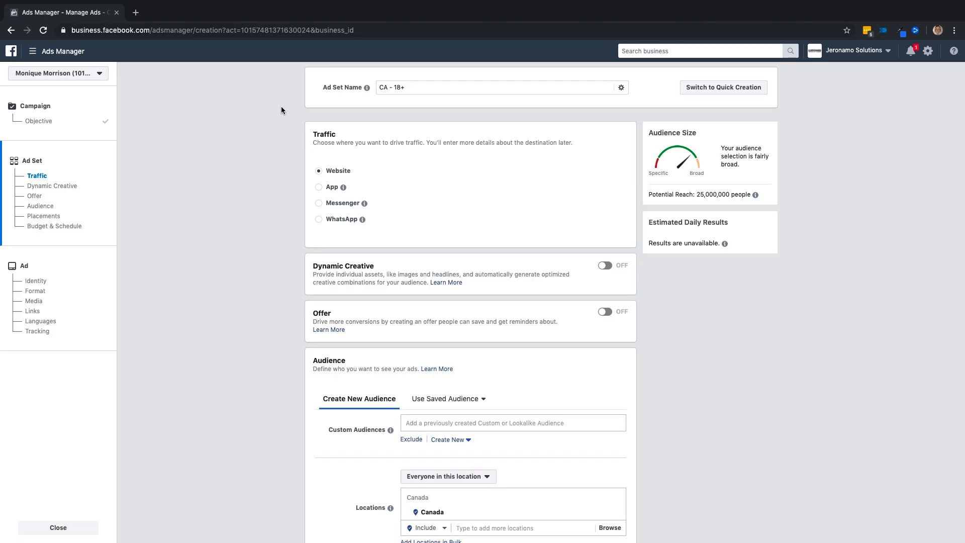
# Review the ad set's default audience settings and the options for building its name from existing info
pyautogui.click(412, 88)
pyautogui.click(372, 100)
pyautogui.scroll(-3, 454, 318)
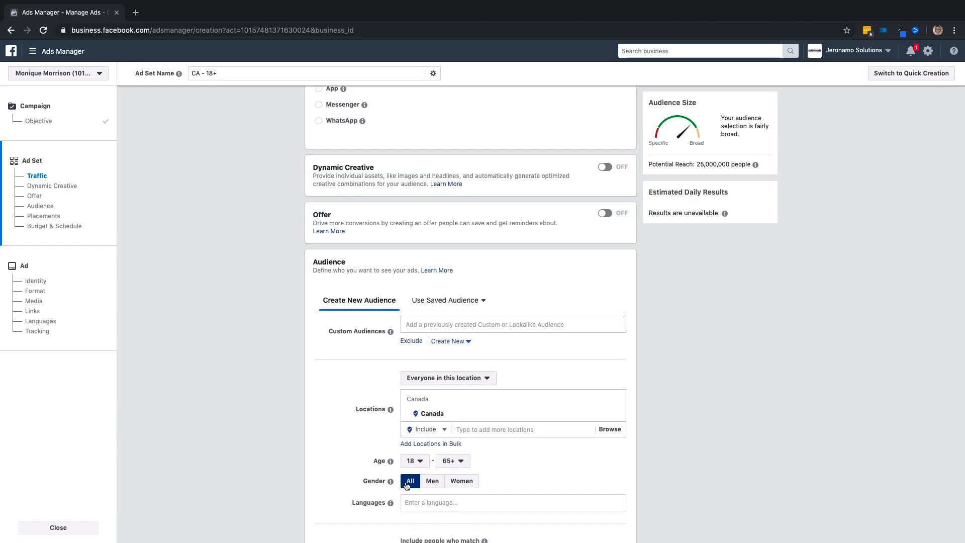
pyautogui.scroll(3, 414, 460)
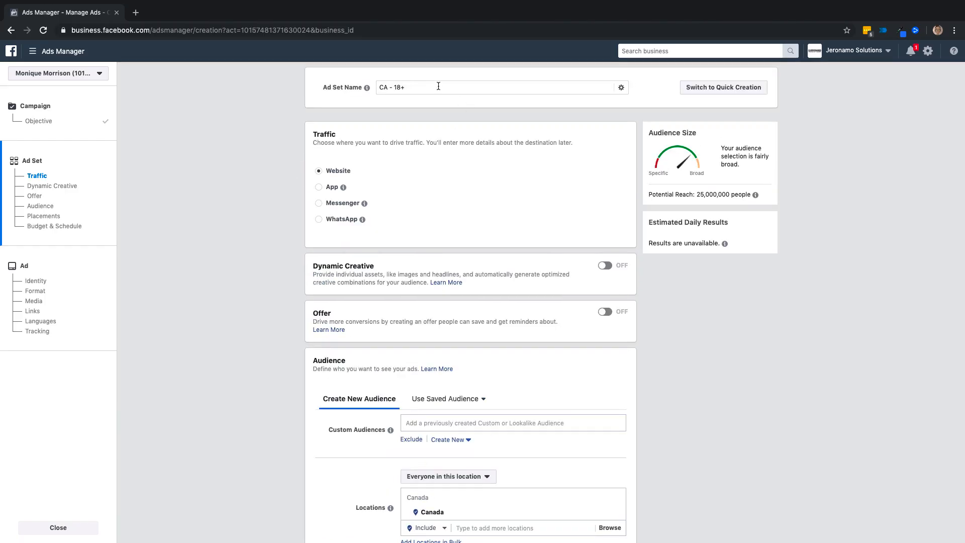
pyautogui.click(621, 88)
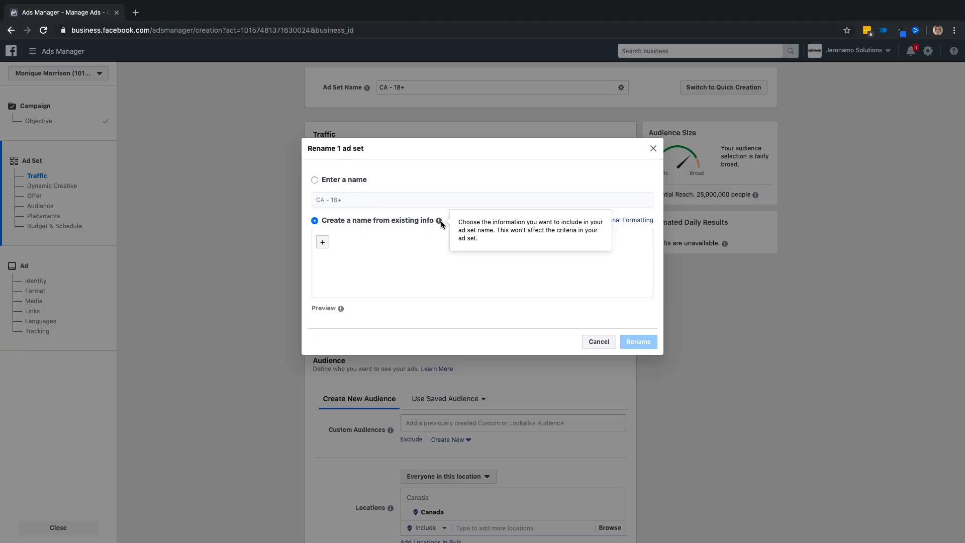
pyautogui.click(653, 149)
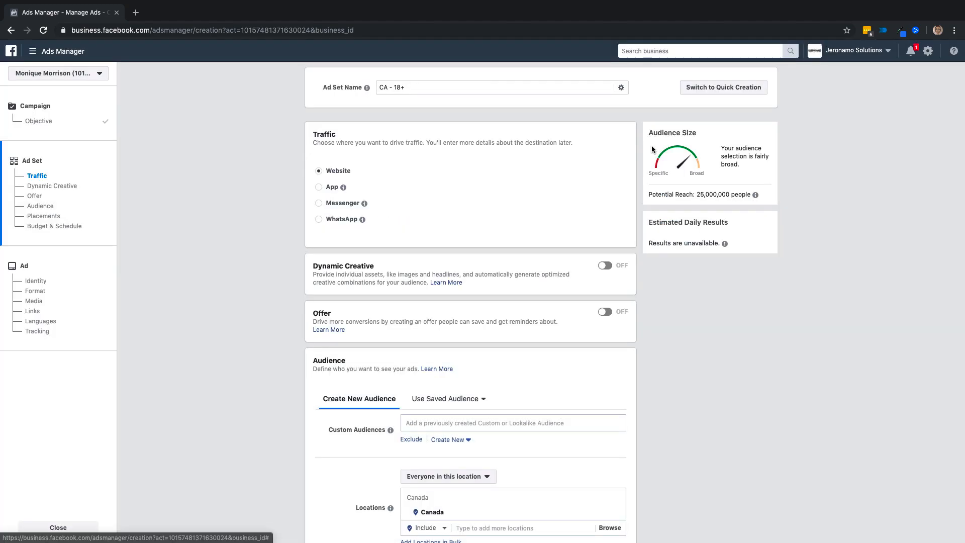
# Rename the ad set as "Canada- 18+ Fashion"
pyautogui.click(424, 87)
pyautogui.moveTo(366, 88)
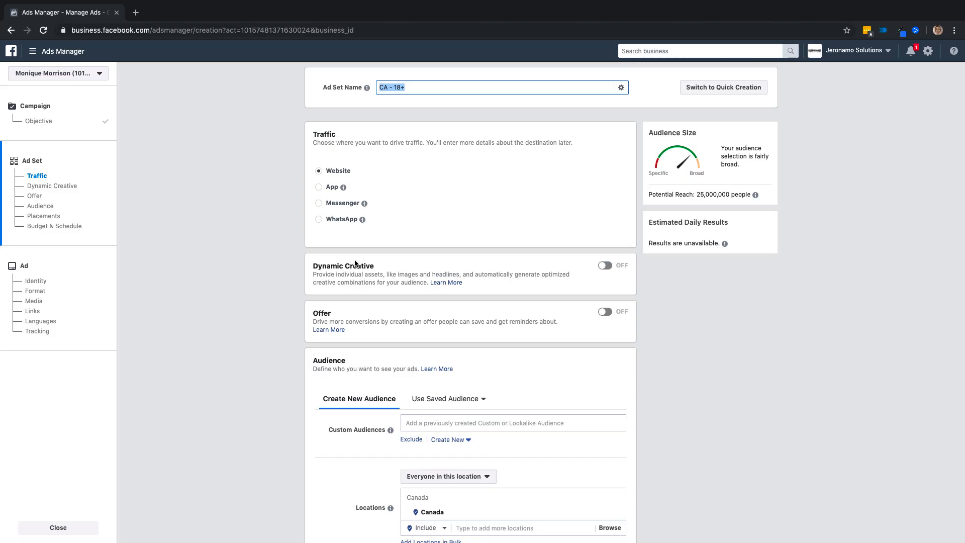
pyautogui.write('Canada- 18+ Fashion')
# Examine the ad set's traffic destinations and its Dynamic Creative, Offer and Audience sections
pyautogui.scroll(-2, 472, 122)
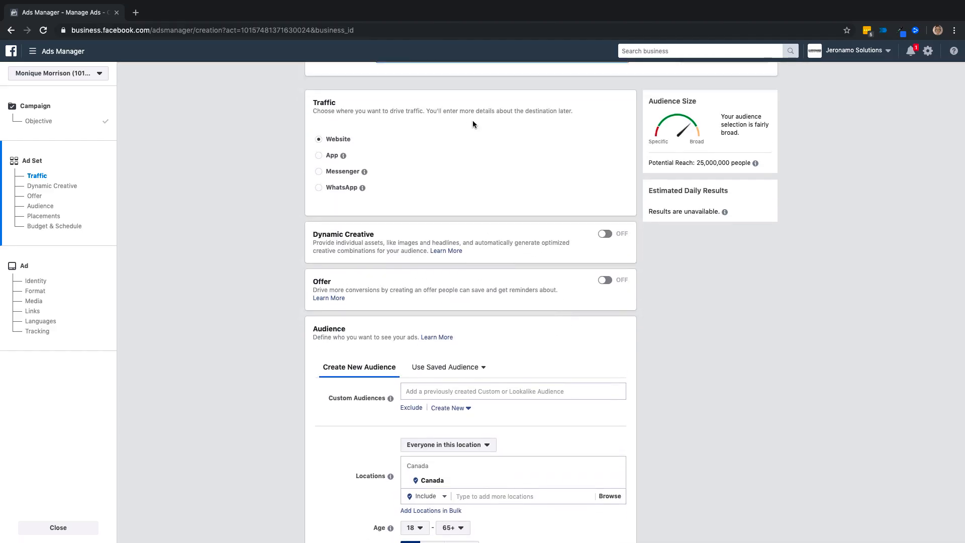
pyautogui.scroll(1, 472, 123)
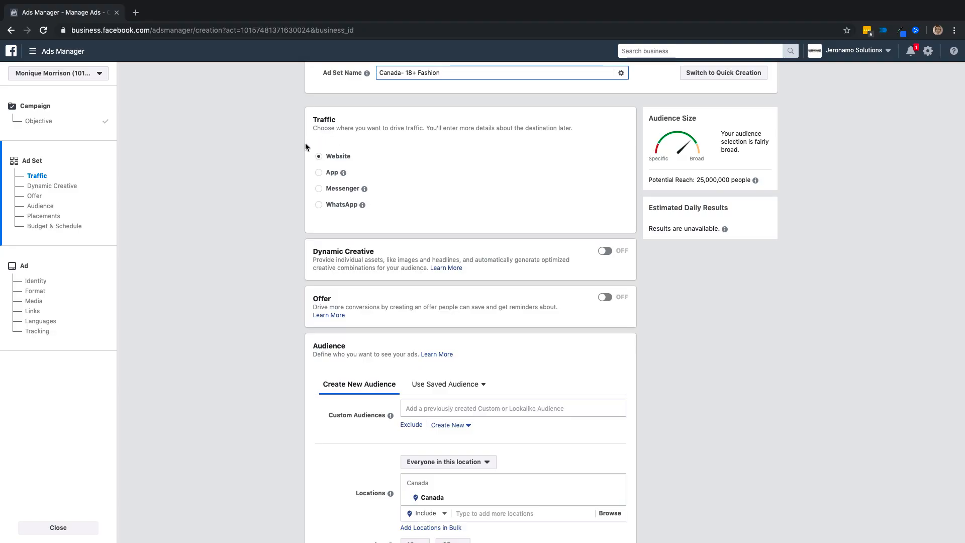
pyautogui.scroll(-1, 305, 144)
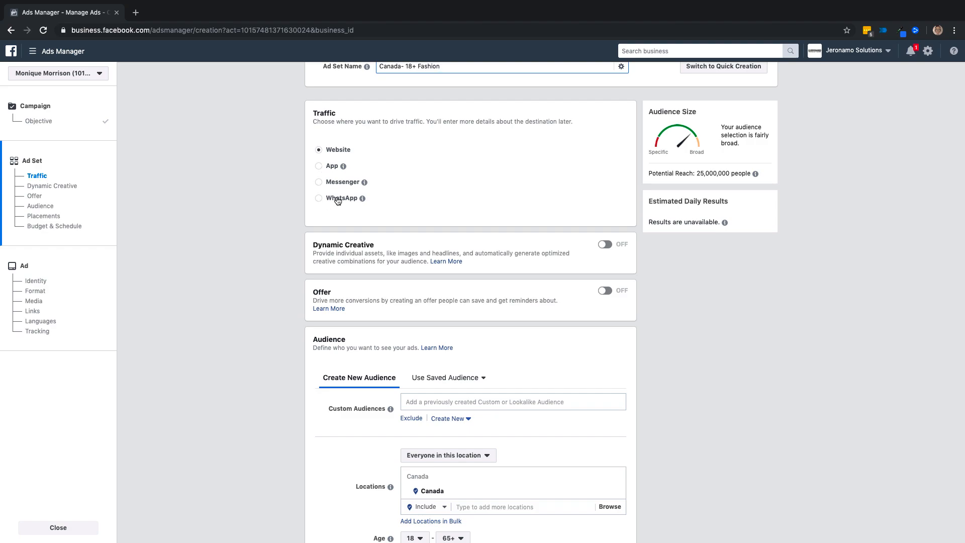
pyautogui.scroll(-3, 337, 200)
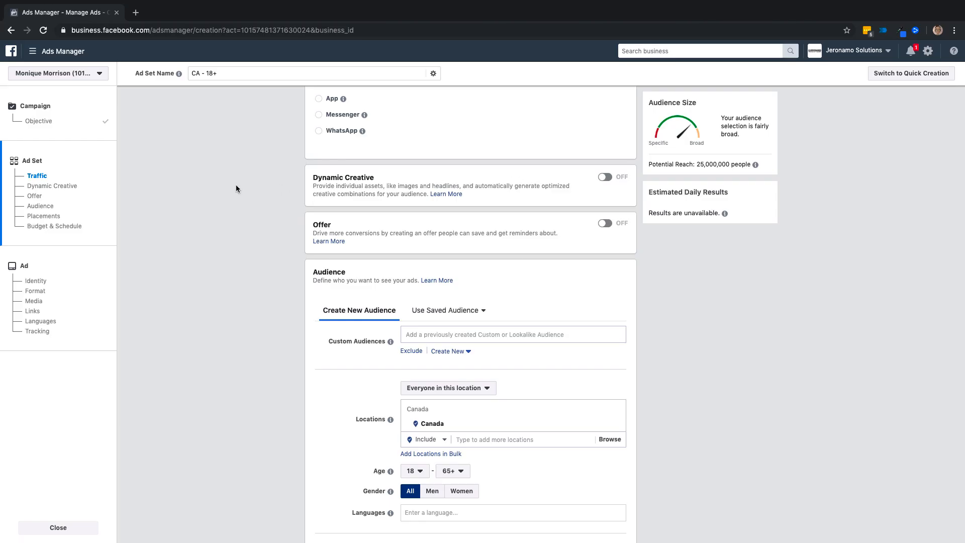
pyautogui.scroll(-2, 231, 191)
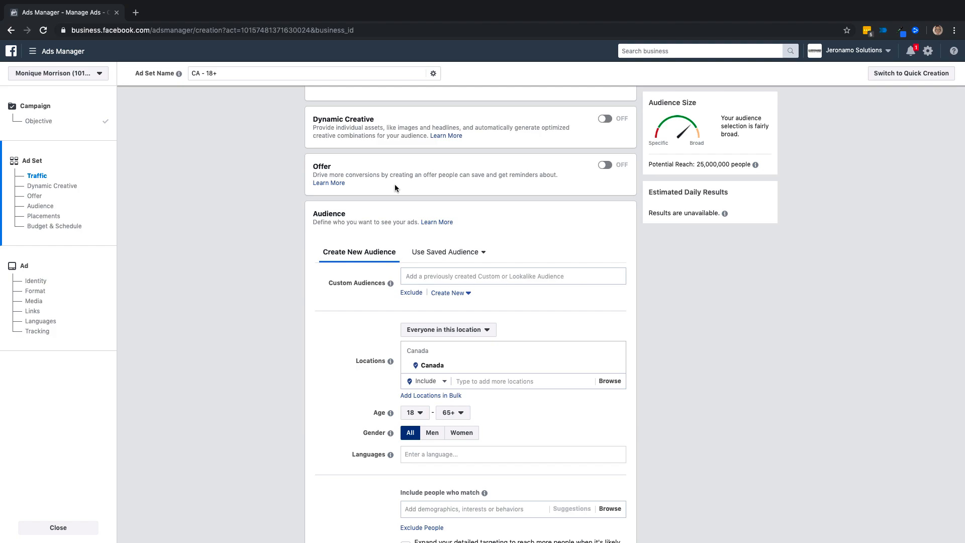
pyautogui.scroll(-3, 395, 188)
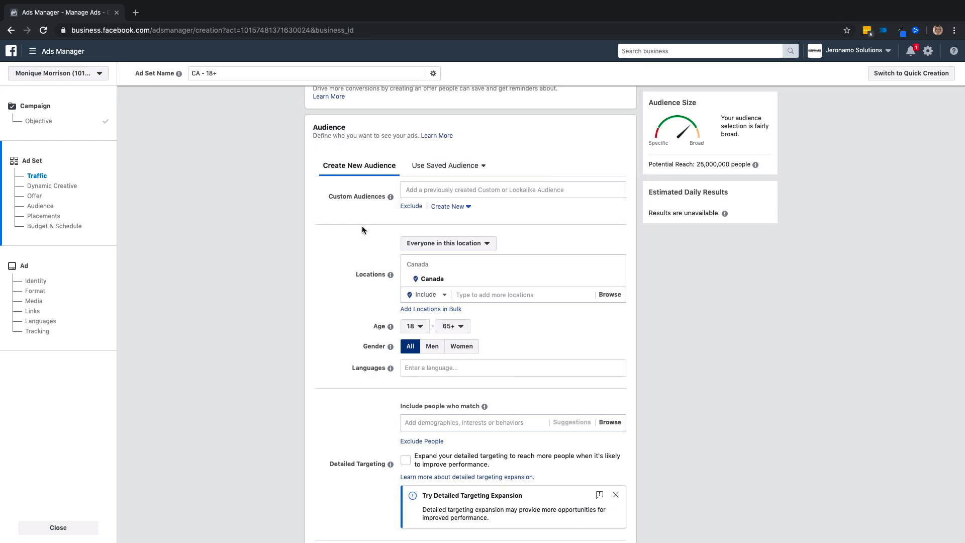
pyautogui.scroll(-1, 362, 230)
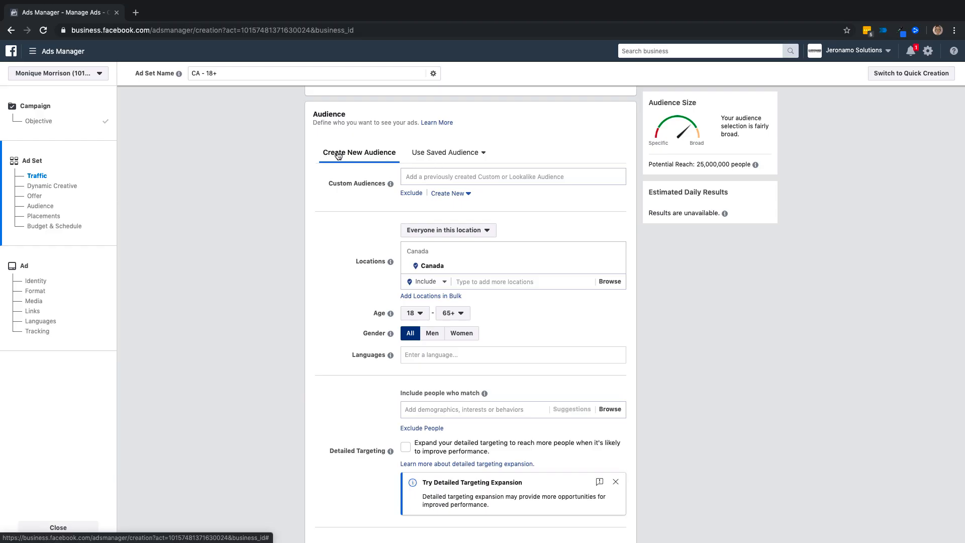
pyautogui.moveTo(390, 262)
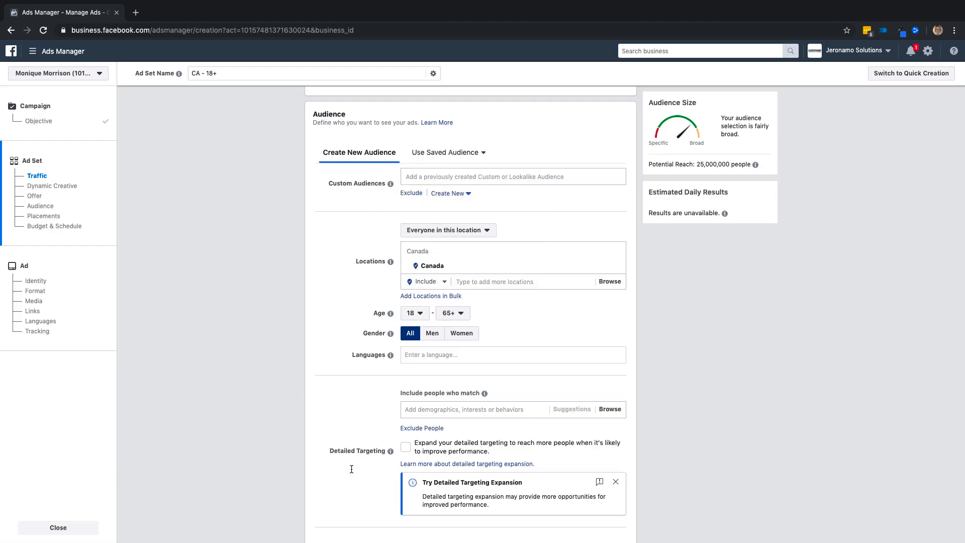
# Check the account's existing custom and lookalike audiences available for the ad set
pyautogui.click(438, 176)
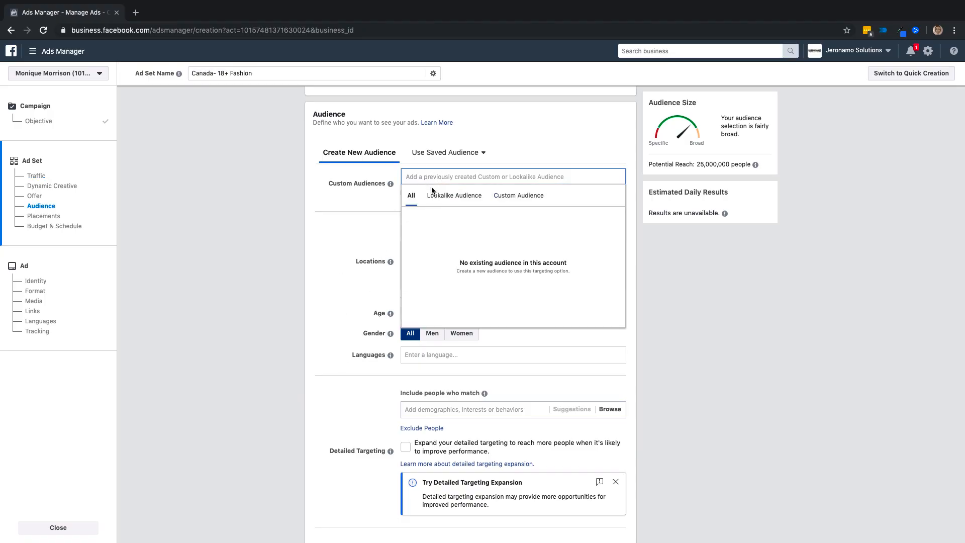
pyautogui.click(502, 198)
pyautogui.click(443, 199)
pyautogui.click(410, 196)
pyautogui.click(374, 201)
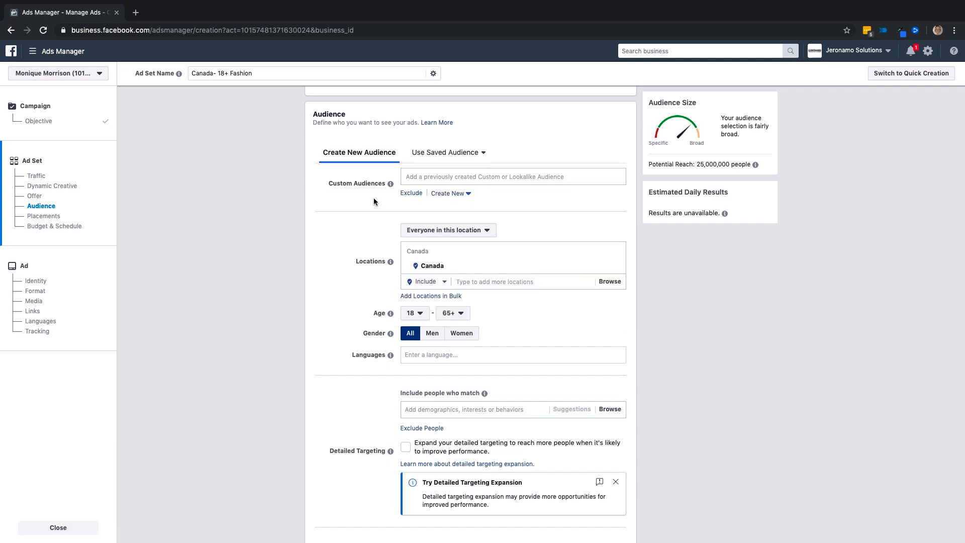
# Check which saved target audiences could be reused for the ad set
pyautogui.click(449, 155)
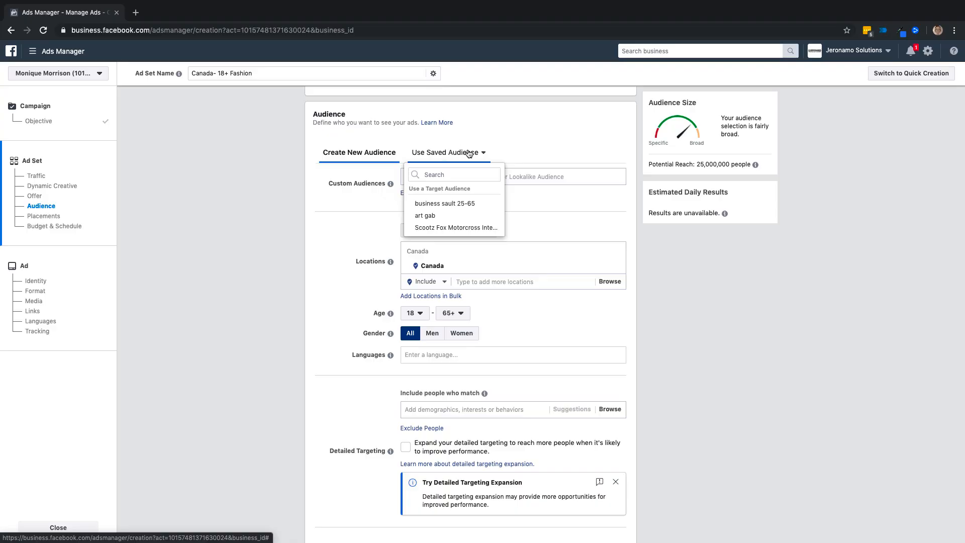
pyautogui.moveTo(443, 205)
pyautogui.click(339, 200)
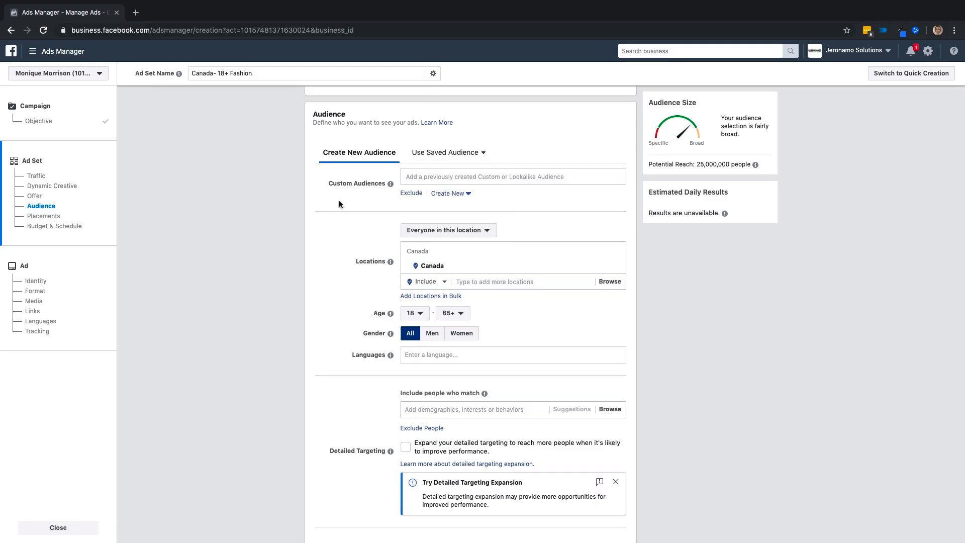
# Review the location targeting choices and select Everyone in this location
pyautogui.scroll(-1, 339, 201)
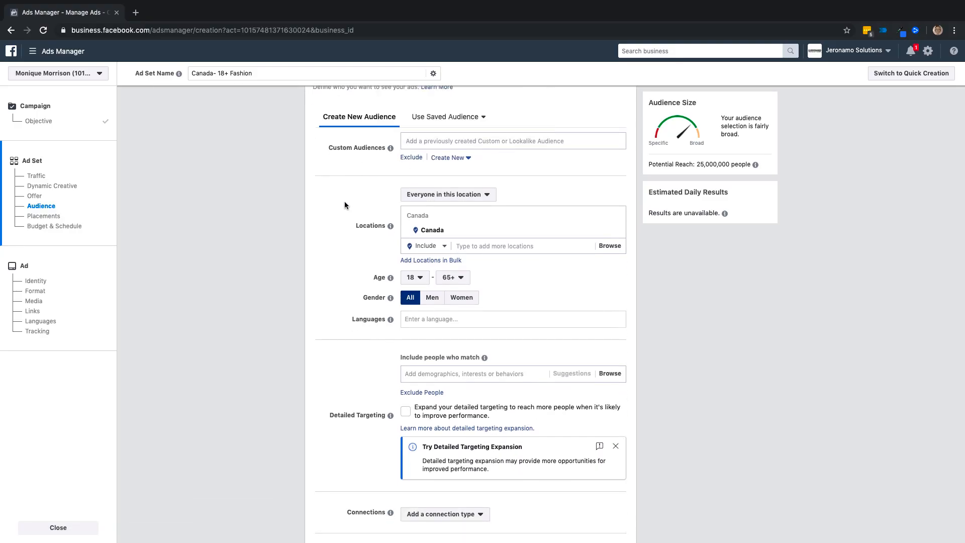
pyautogui.scroll(-2, 341, 209)
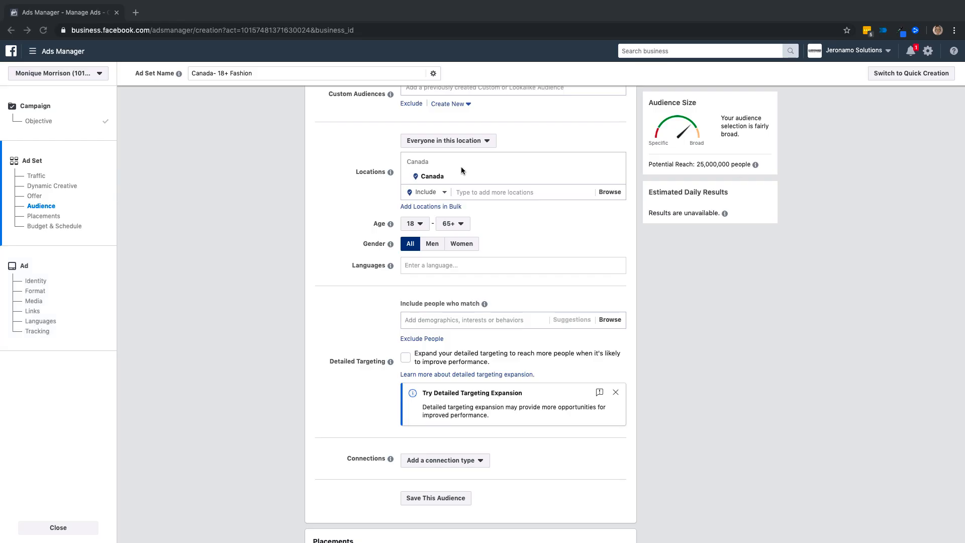
pyautogui.click(462, 143)
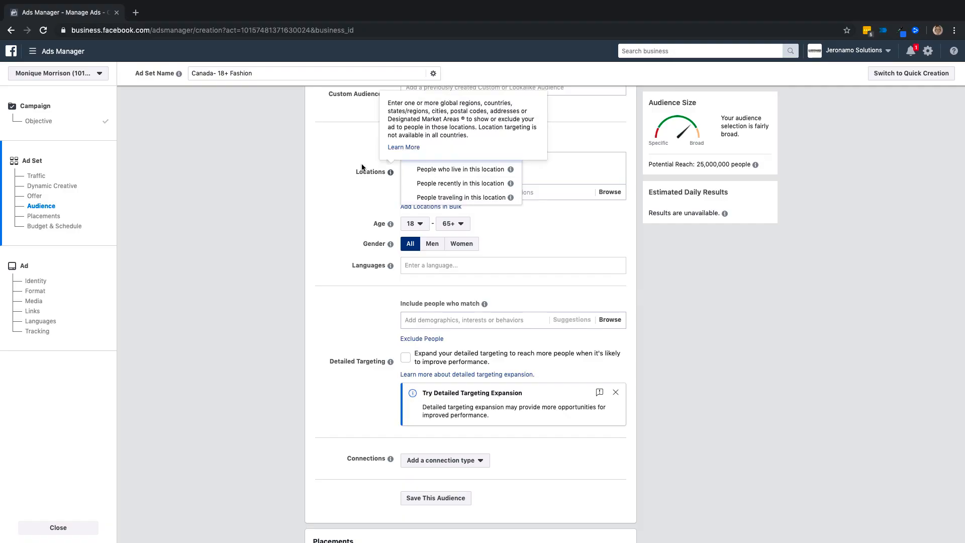
pyautogui.moveTo(390, 172)
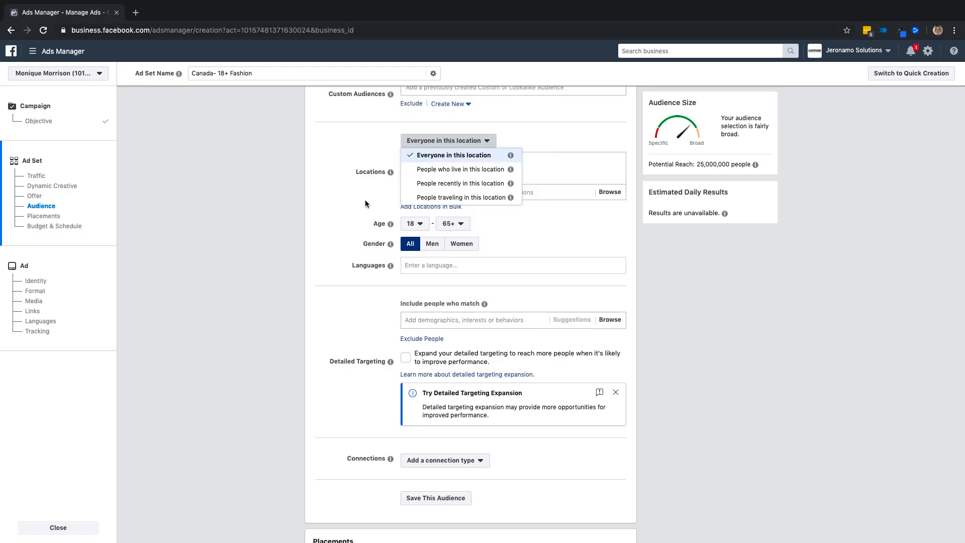
pyautogui.click(455, 158)
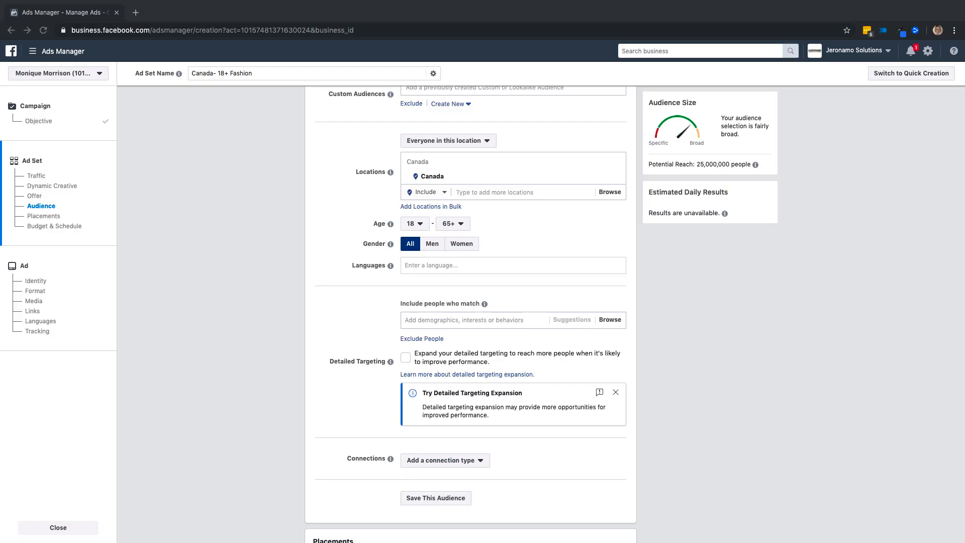
# Remove Canada from the audience's locations and look over the location targeting choices again
pyautogui.click(472, 178)
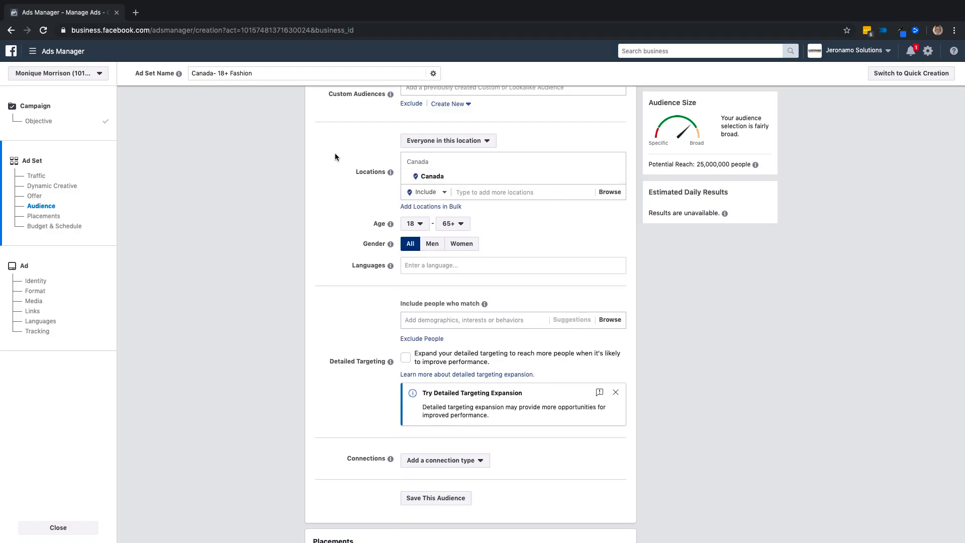
pyautogui.click(615, 177)
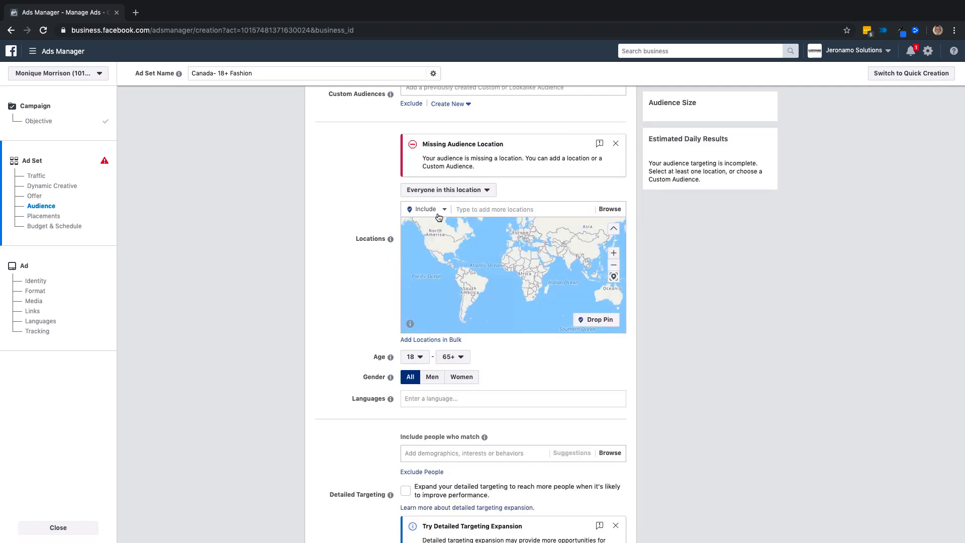
pyautogui.click(441, 190)
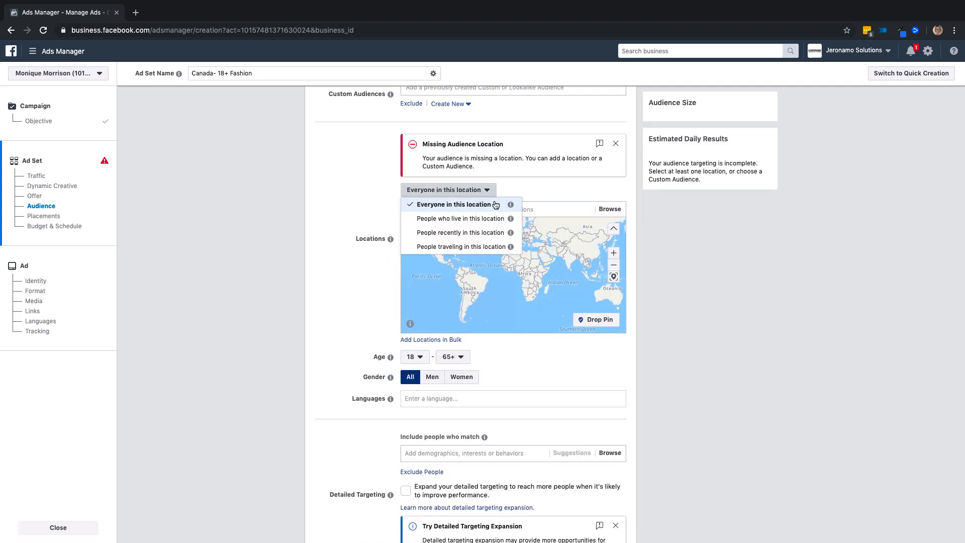
pyautogui.click(462, 195)
pyautogui.click(481, 210)
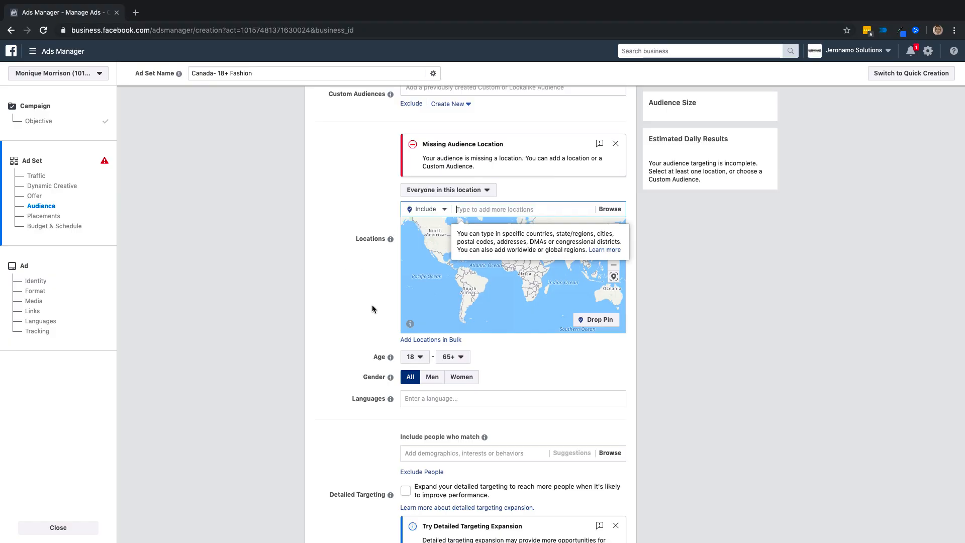
pyautogui.write('ontario')
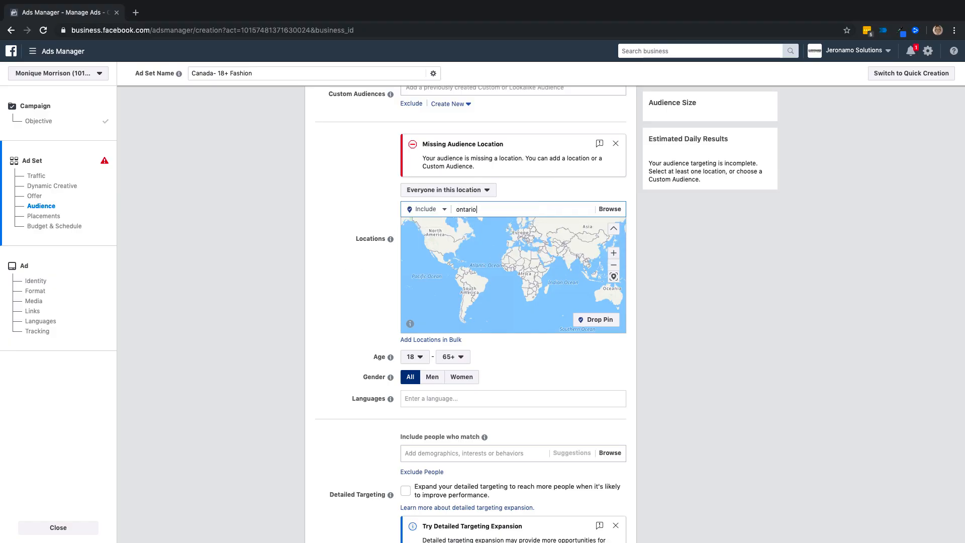
pyautogui.press('BackSpace')
pyautogui.press('BackSpace')
pyautogui.press('BackSpace')
pyautogui.press('BackSpace')
pyautogui.press('BackSpace')
pyautogui.press('BackSpace')
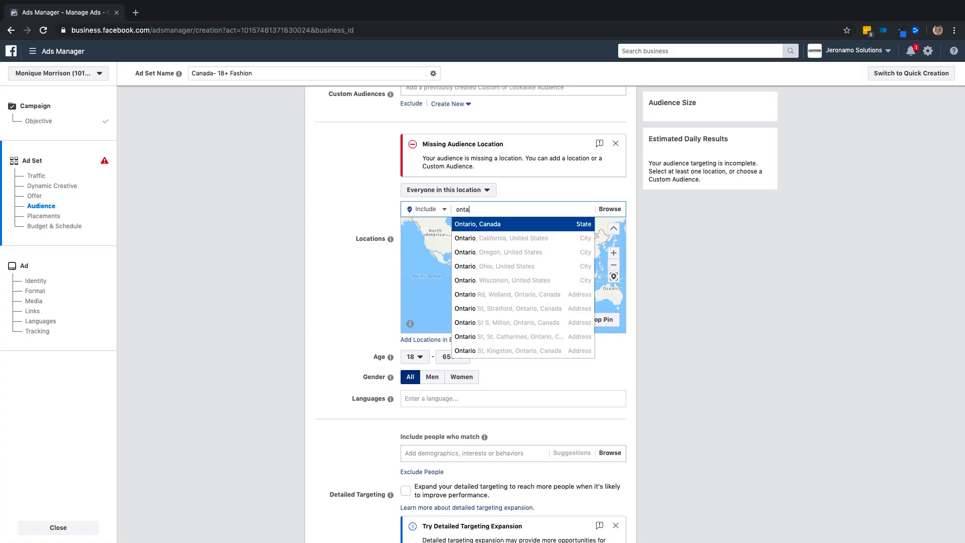
pyautogui.press('BackSpace')
# Try Sault Sainte Marie, Ontario as an included audience location and remove it again
pyautogui.write('sault s')
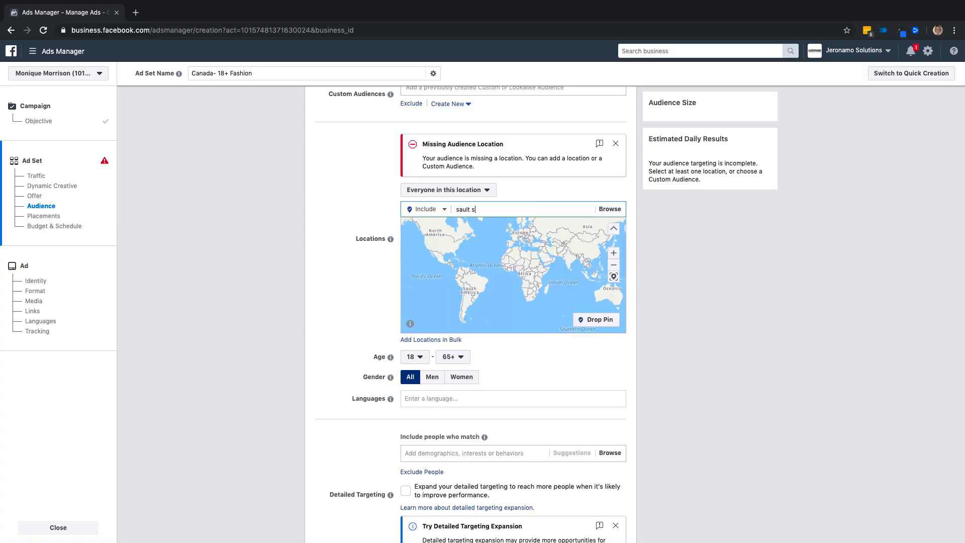
pyautogui.write('te marie')
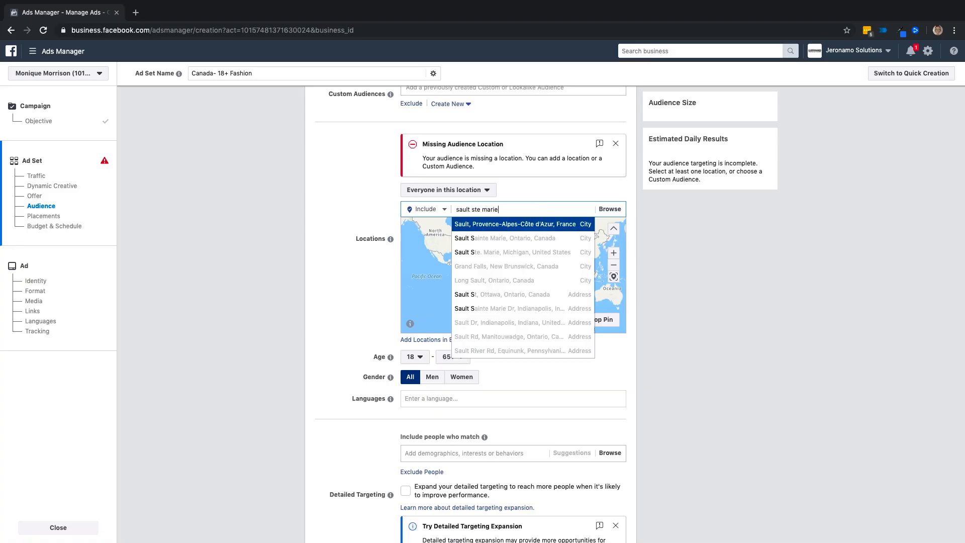
pyautogui.click(483, 224)
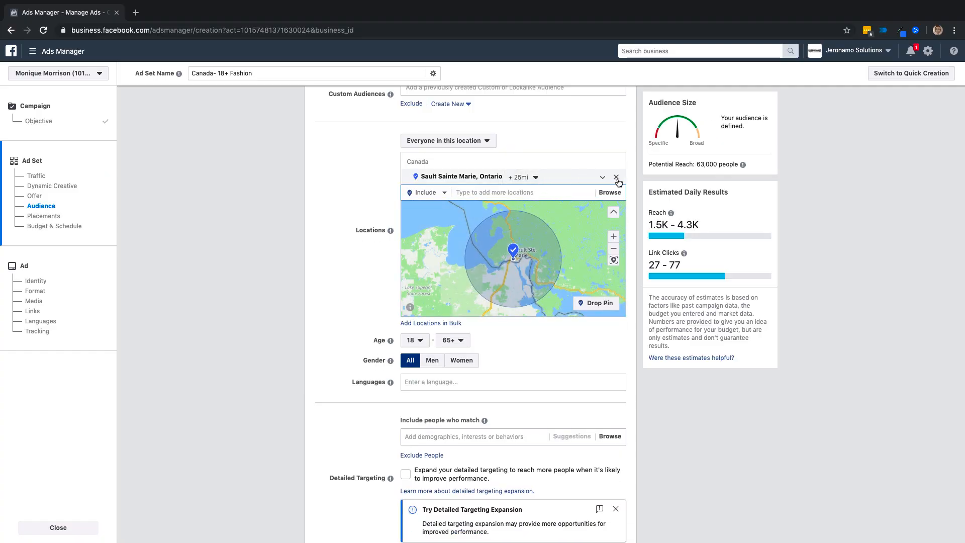
pyautogui.click(618, 182)
# Add the postal code area P6A in Sault Sainte Marie, Ontario as an included audience location
pyautogui.click(473, 209)
pyautogui.write('P')
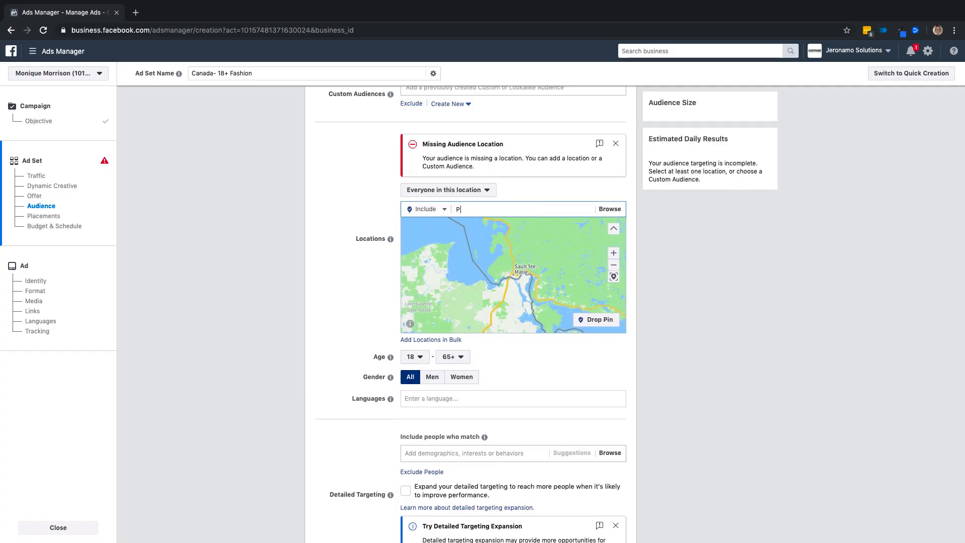
pyautogui.write('6A5P4')
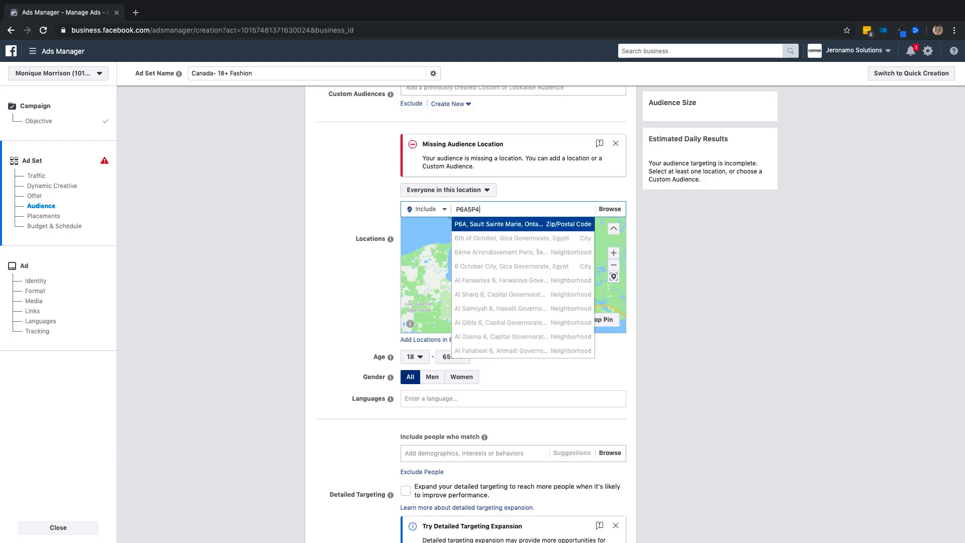
pyautogui.click(468, 225)
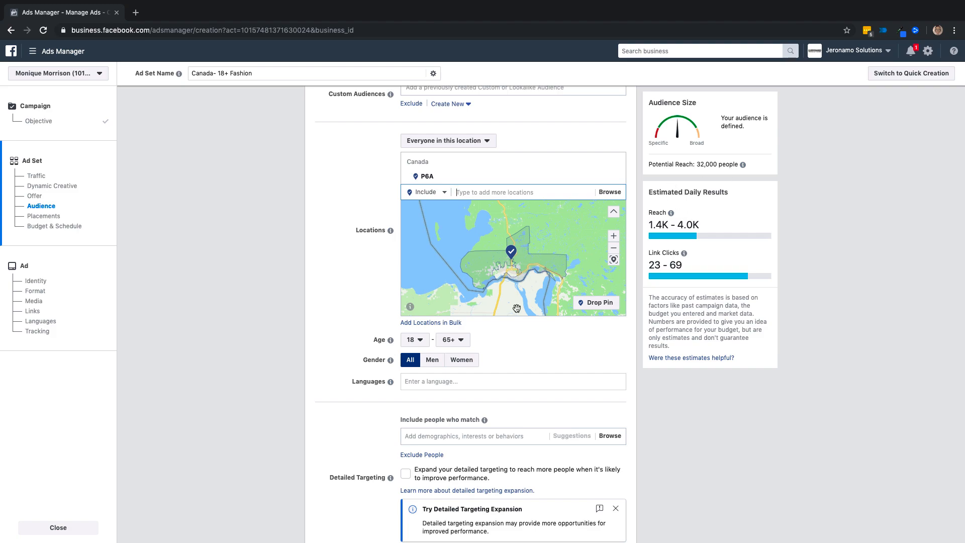
# Examine on the locations map which area around Sault Ste. Marie the P6A postal code covers
pyautogui.moveTo(484, 420)
pyautogui.scroll(-3, 539, 398)
pyautogui.scroll(2, 539, 398)
pyautogui.scroll(7, 539, 399)
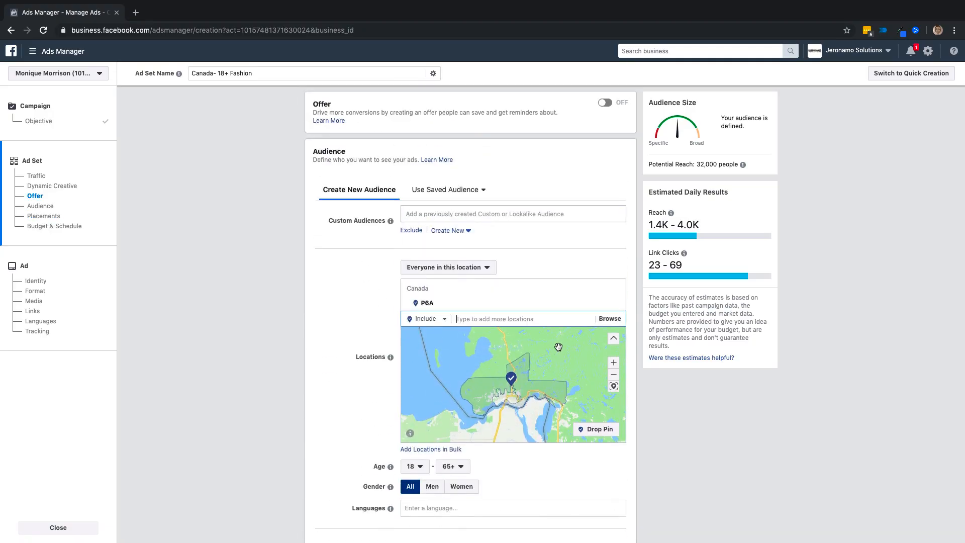
pyautogui.scroll(-2, 565, 274)
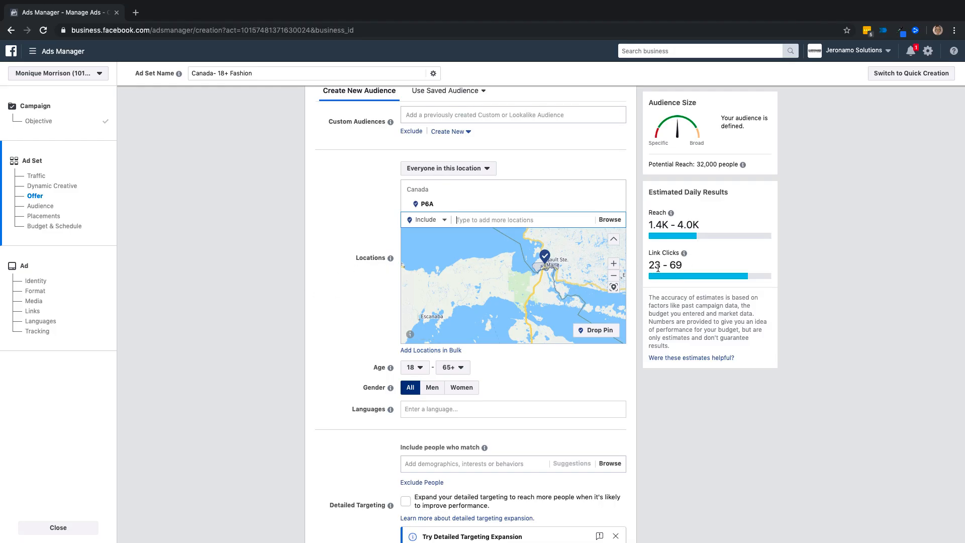
pyautogui.click(613, 270)
pyautogui.moveTo(604, 286); pyautogui.dragTo(594, 296)
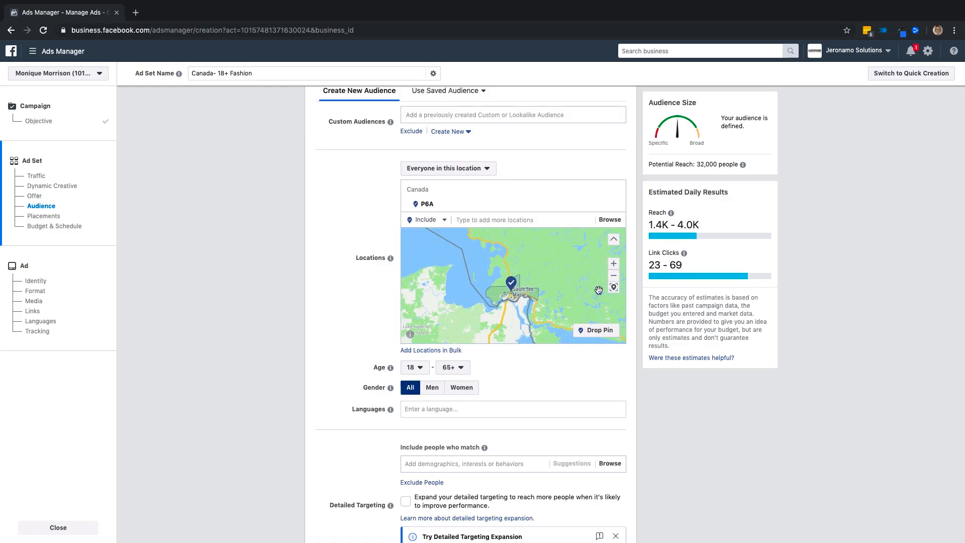
pyautogui.click(615, 264)
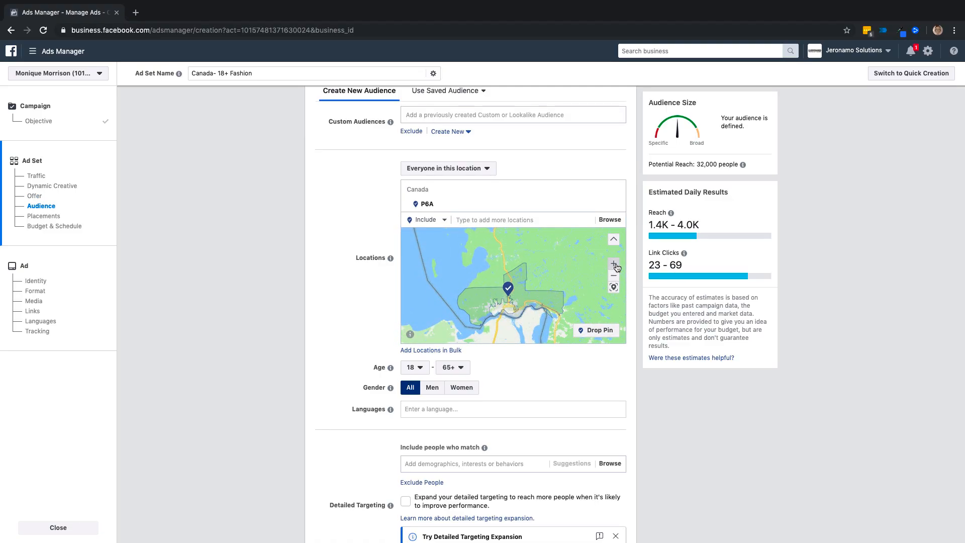
pyautogui.click(615, 264)
pyautogui.moveTo(523, 325); pyautogui.dragTo(533, 293)
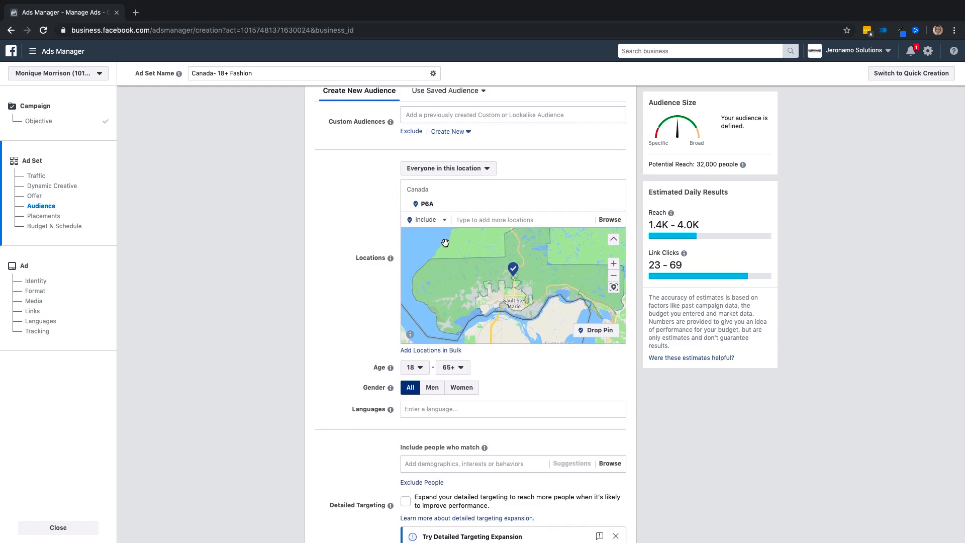
# Rename the ad set to "P6A- 18+ Fashion"
pyautogui.scroll(3, 446, 242)
pyautogui.scroll(6, 382, 197)
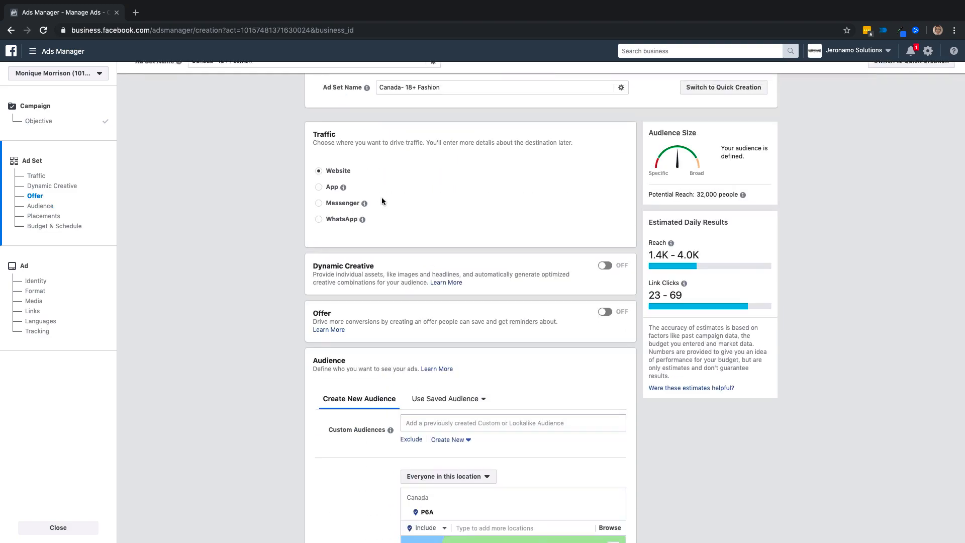
pyautogui.moveTo(367, 89)
pyautogui.doubleClick(390, 88)
pyautogui.write('P6A')
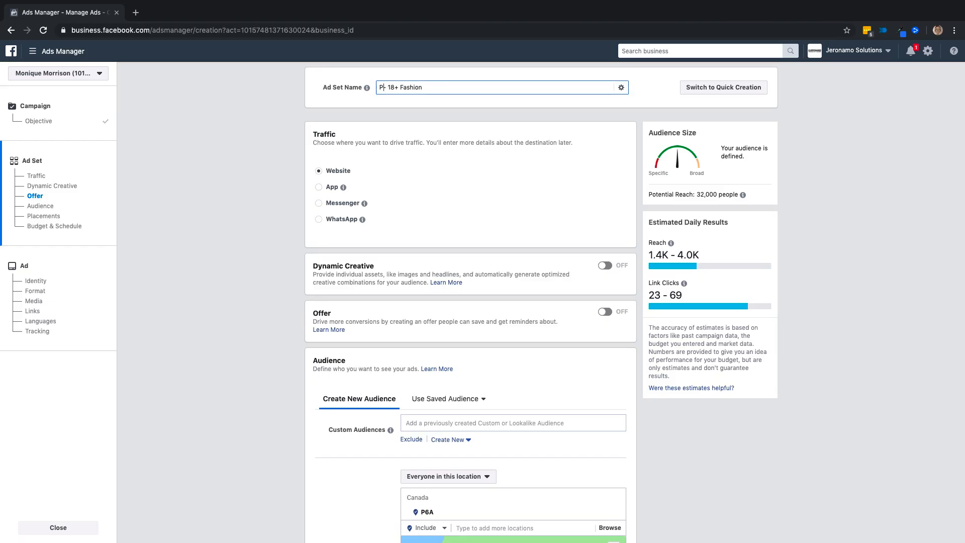
# Add the postal code area P6B in Sault Sainte Marie to the audience locations and exclude it
pyautogui.scroll(-6, 472, 340)
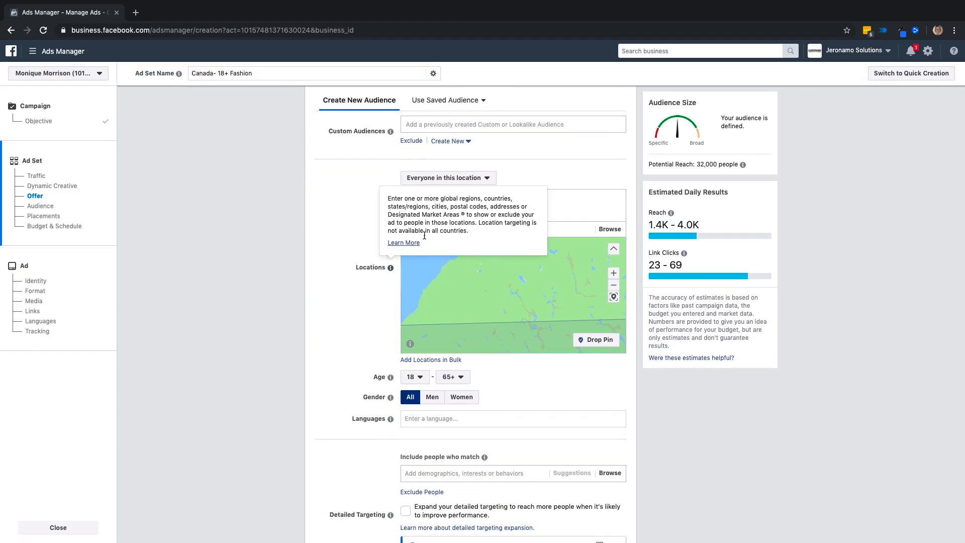
pyautogui.click(432, 218)
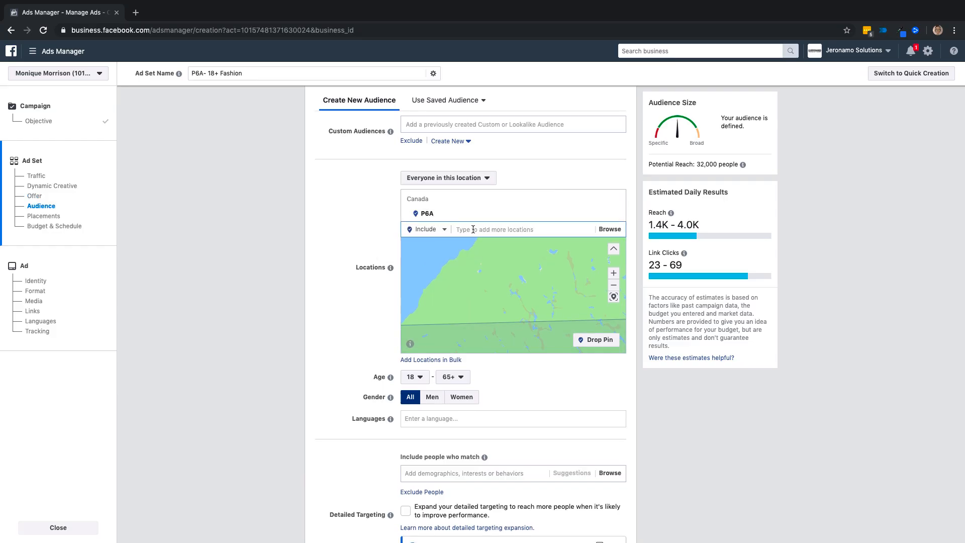
pyautogui.write('P6B')
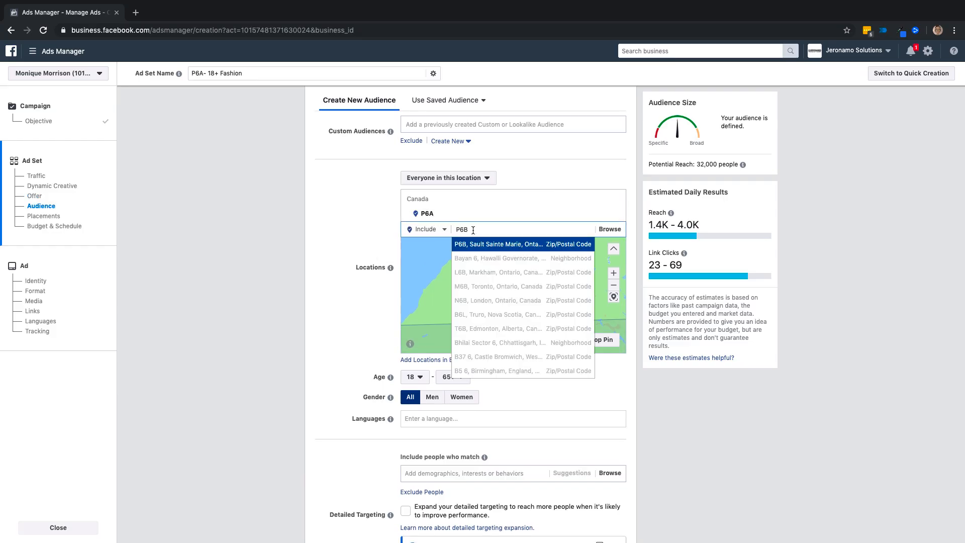
pyautogui.click(474, 244)
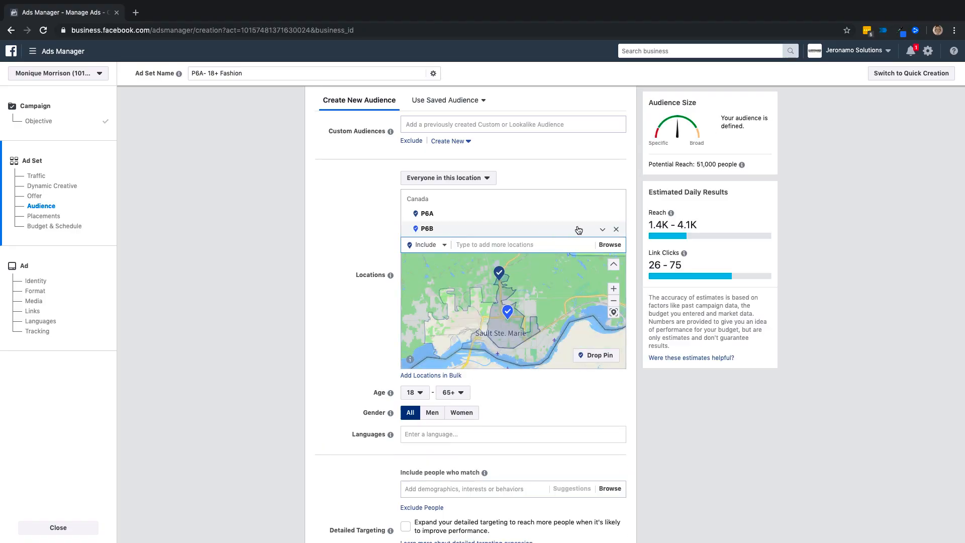
pyautogui.click(603, 231)
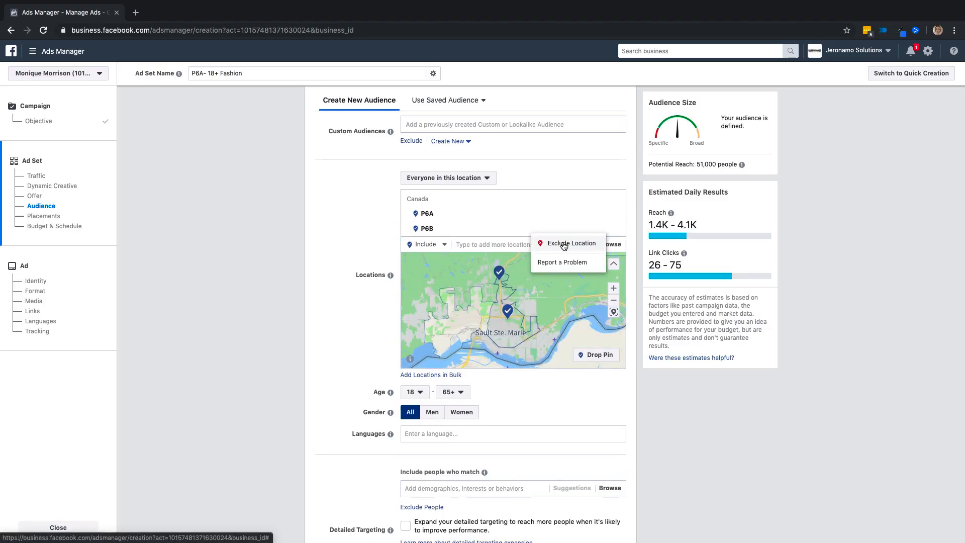
pyautogui.click(563, 243)
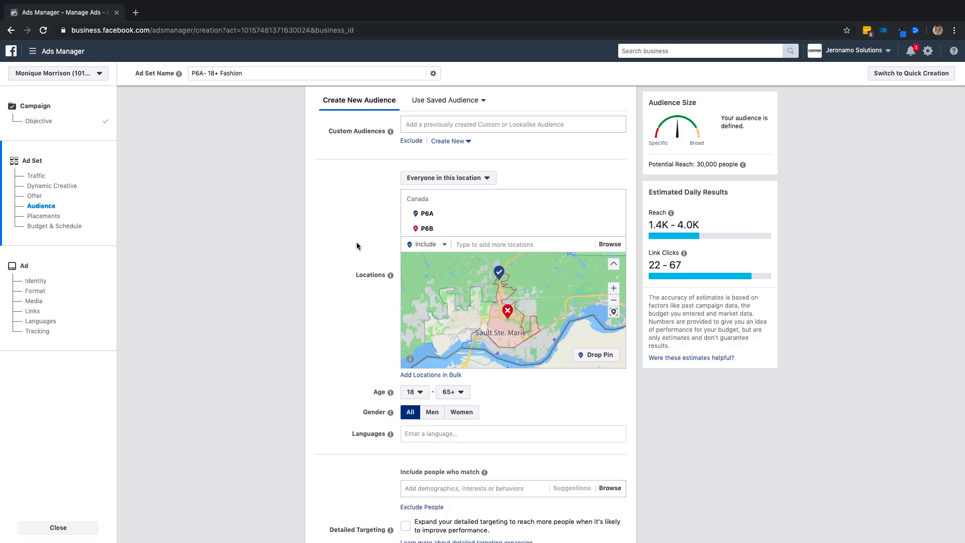
# Drop an included location pin on the map in Sault Ste. Marie, close to the excluded P6B marker
pyautogui.scroll(-3, 334, 321)
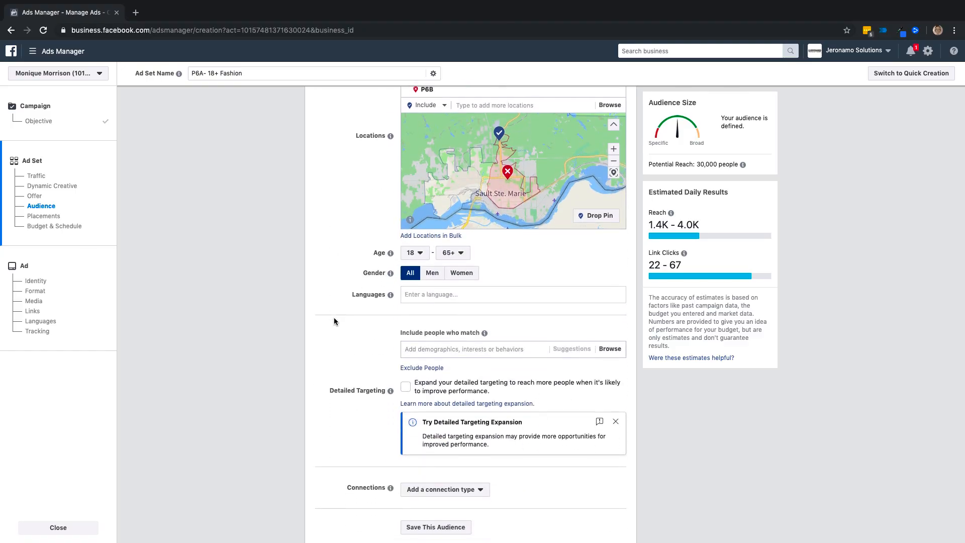
pyautogui.scroll(2, 566, 239)
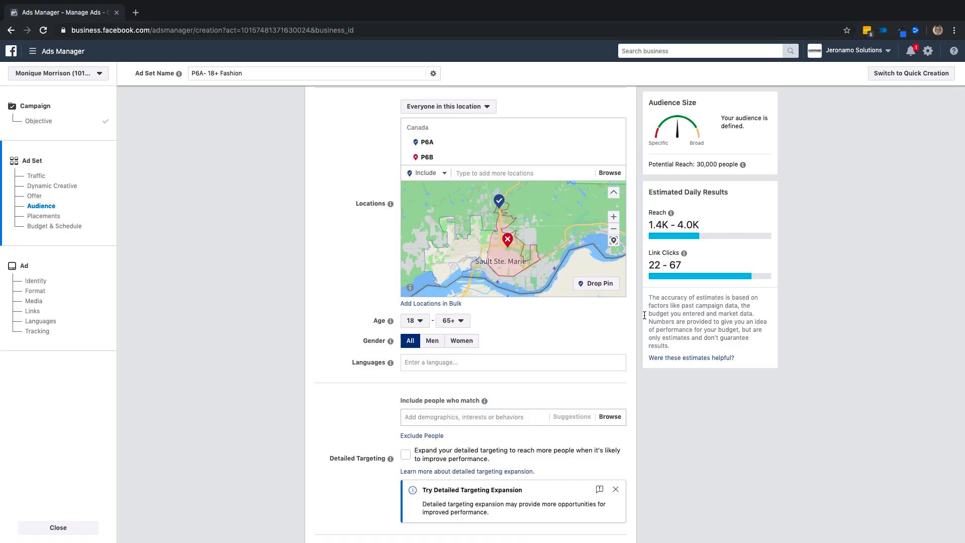
pyautogui.click(591, 284)
pyautogui.scroll(3, 508, 238)
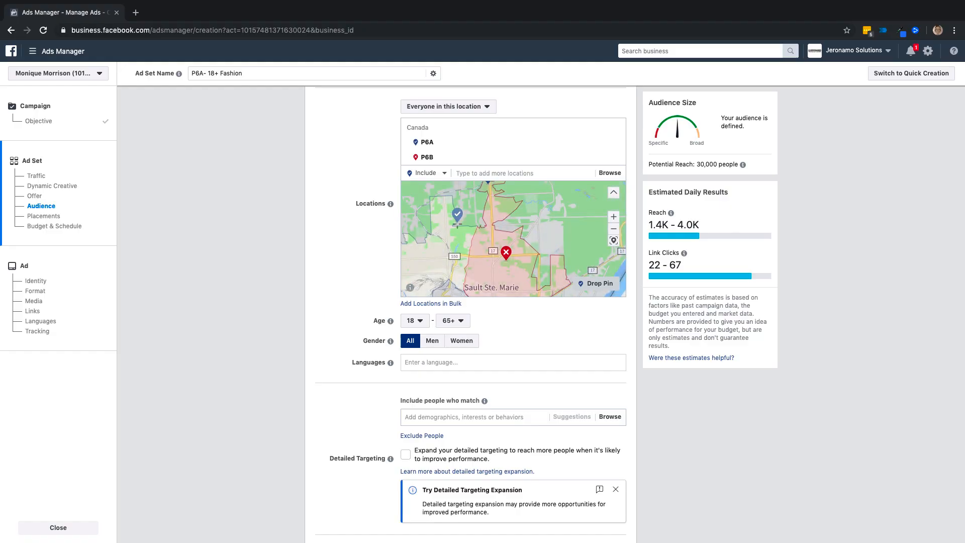
pyautogui.click(489, 251)
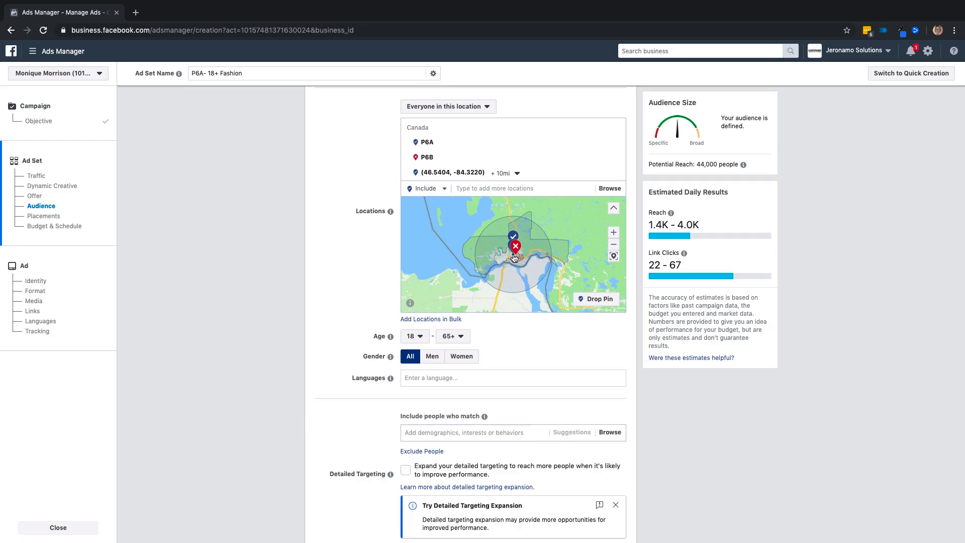
# Set the radius around the dropped pin to 8 miles
pyautogui.click(505, 173)
pyautogui.moveTo(505, 200)
pyautogui.mouseDown()
pyautogui.moveTo(532, 202)
pyautogui.moveTo(504, 207)
pyautogui.mouseUp()
pyautogui.click(471, 250)
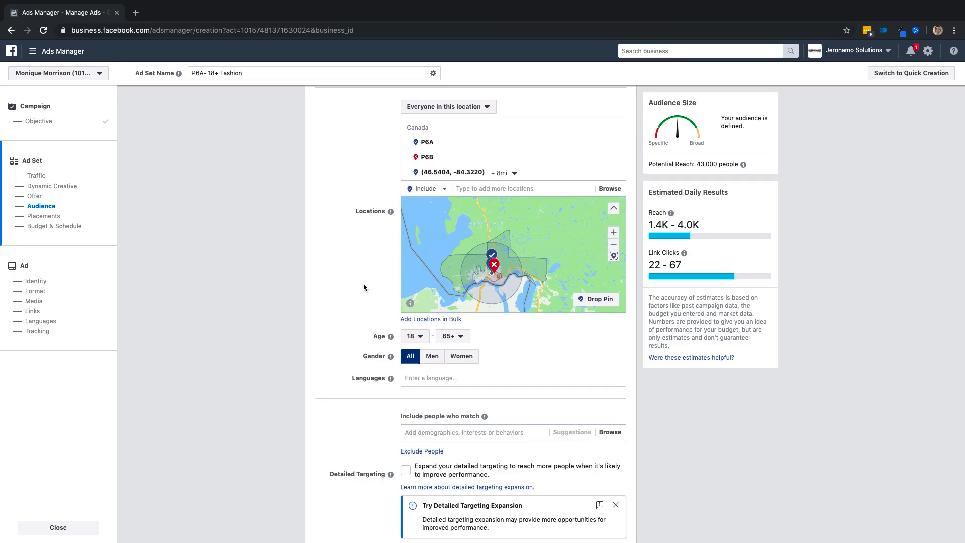
# Review the audience's age, gender and language settings below the locations map
pyautogui.scroll(-5, 347, 309)
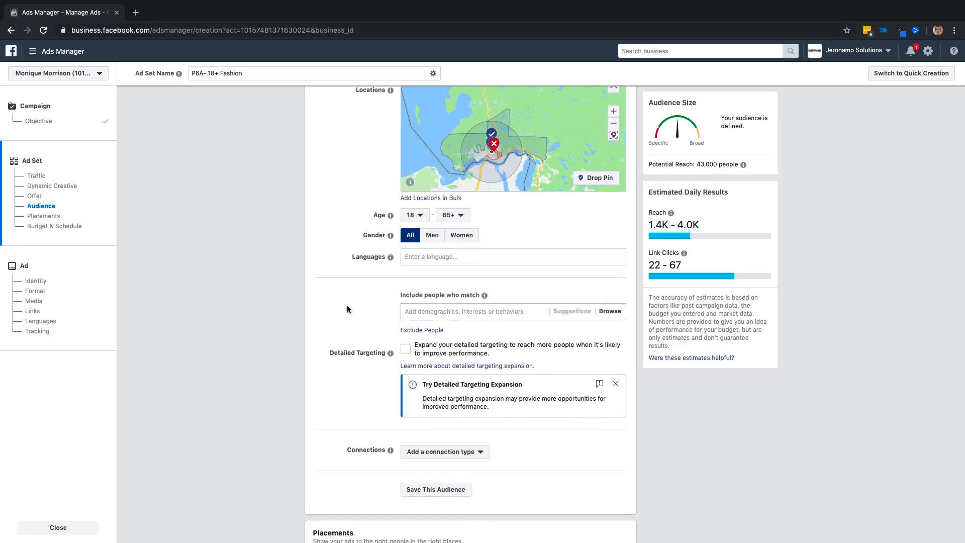
pyautogui.scroll(-2, 365, 215)
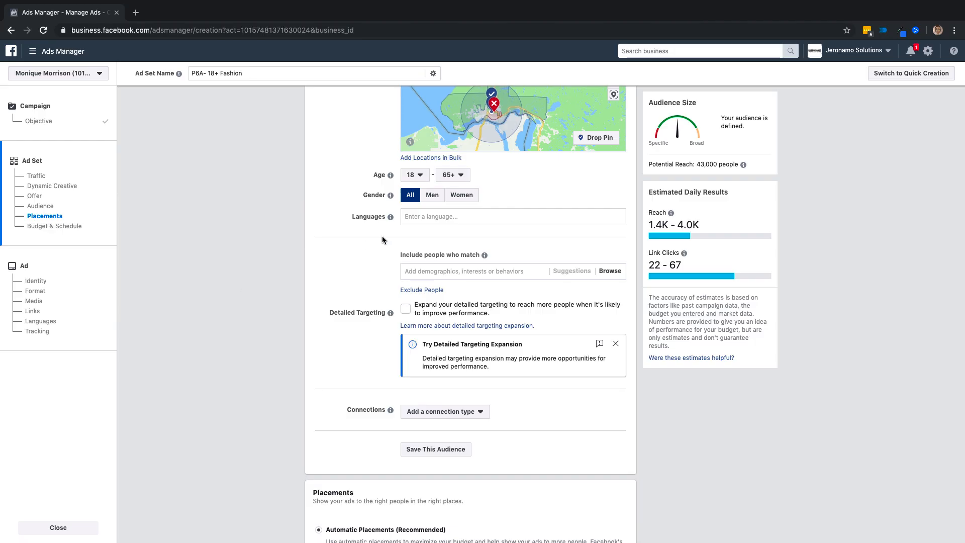
pyautogui.scroll(5, 382, 240)
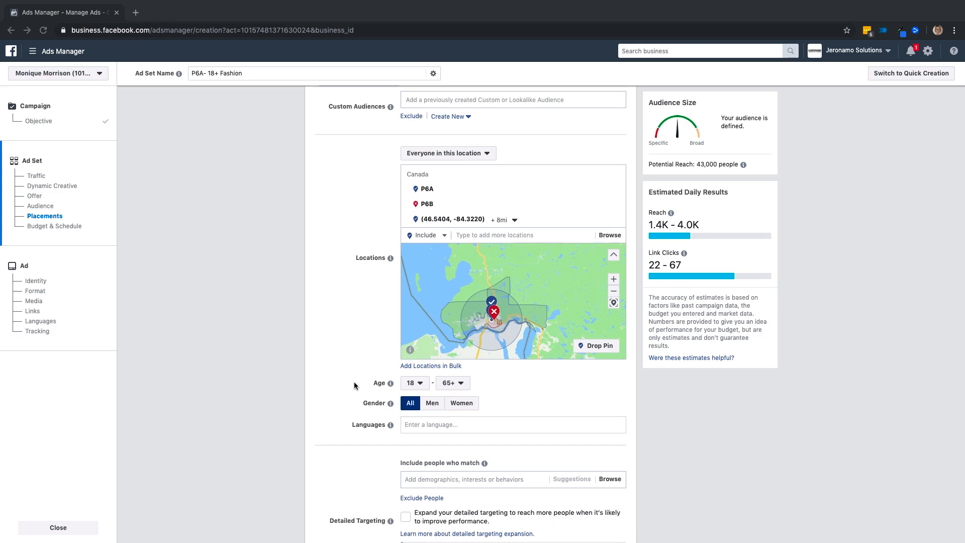
pyautogui.scroll(-3, 353, 385)
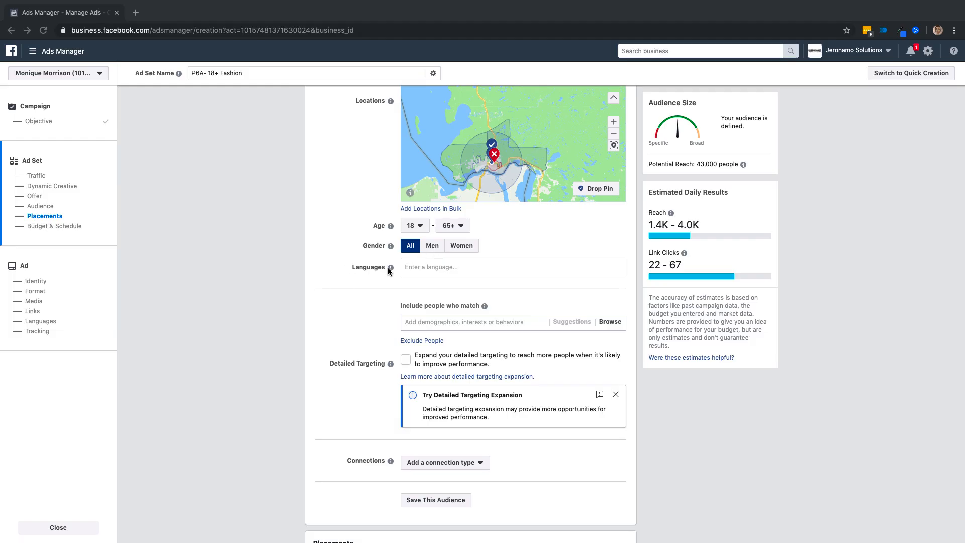
pyautogui.click(428, 268)
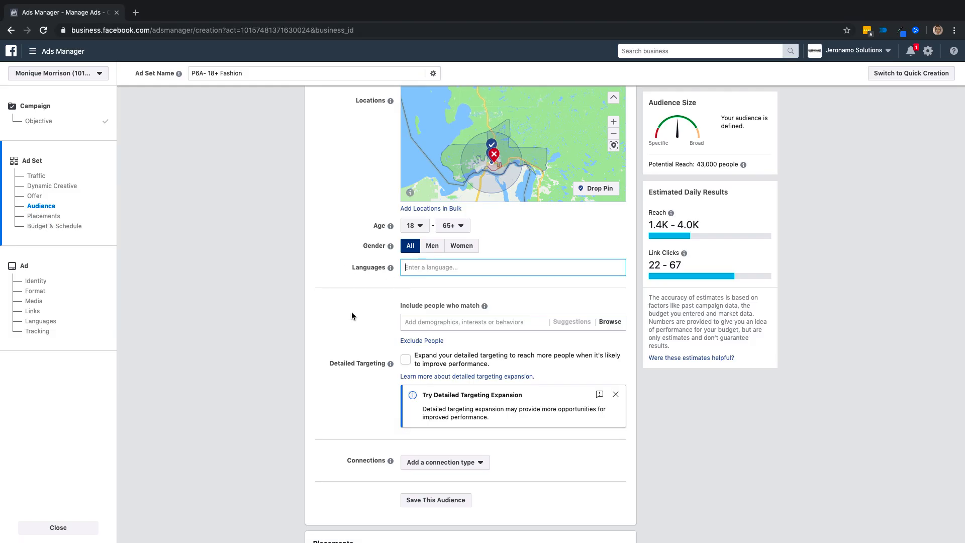
# Add the interests Veganism, Yoga and Gluten-free diet to the audience's detailed targeting
pyautogui.scroll(-1, 353, 311)
pyautogui.scroll(-1, 358, 301)
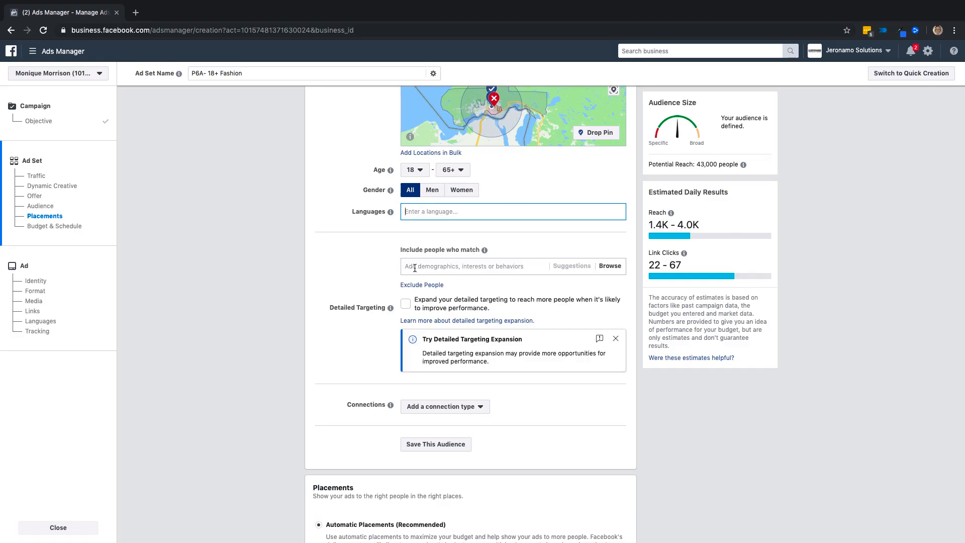
pyautogui.click(415, 268)
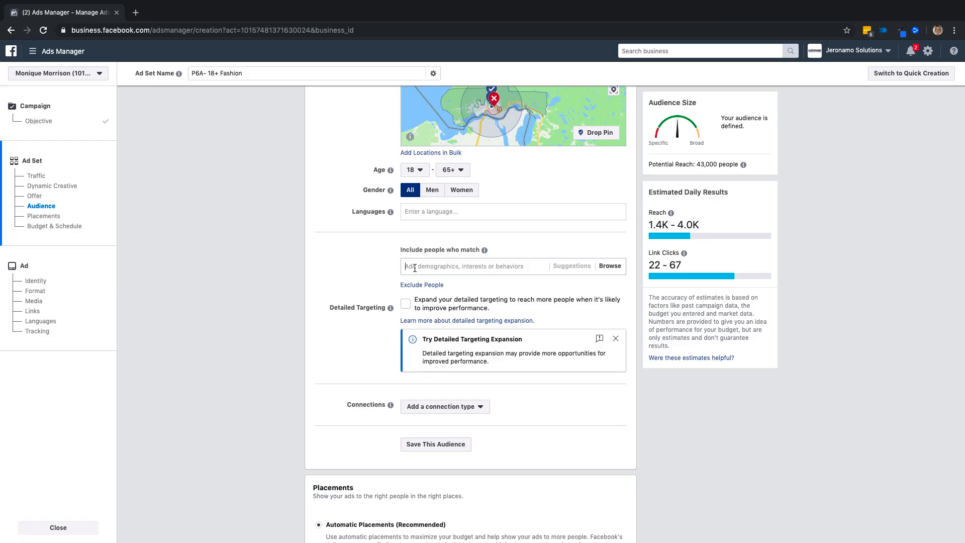
pyautogui.write('vega')
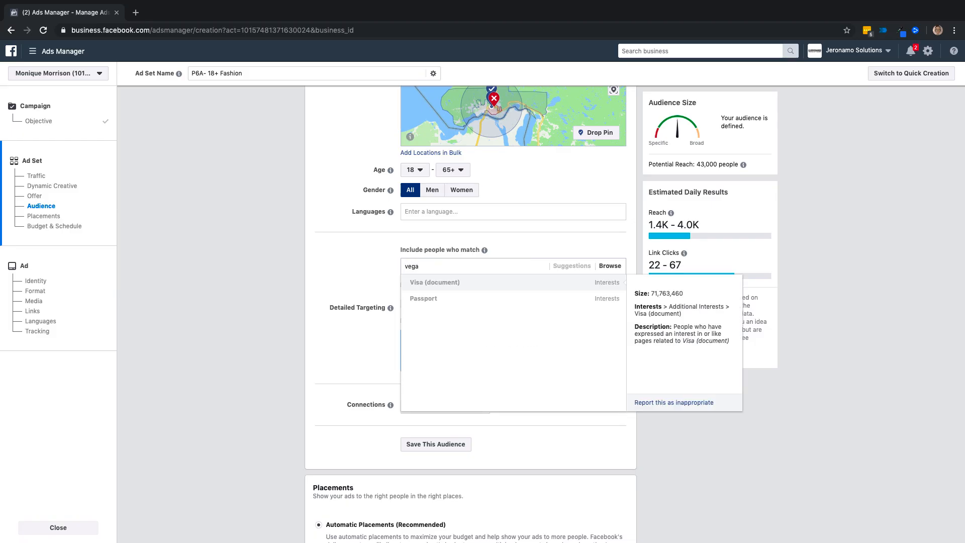
pyautogui.write('n')
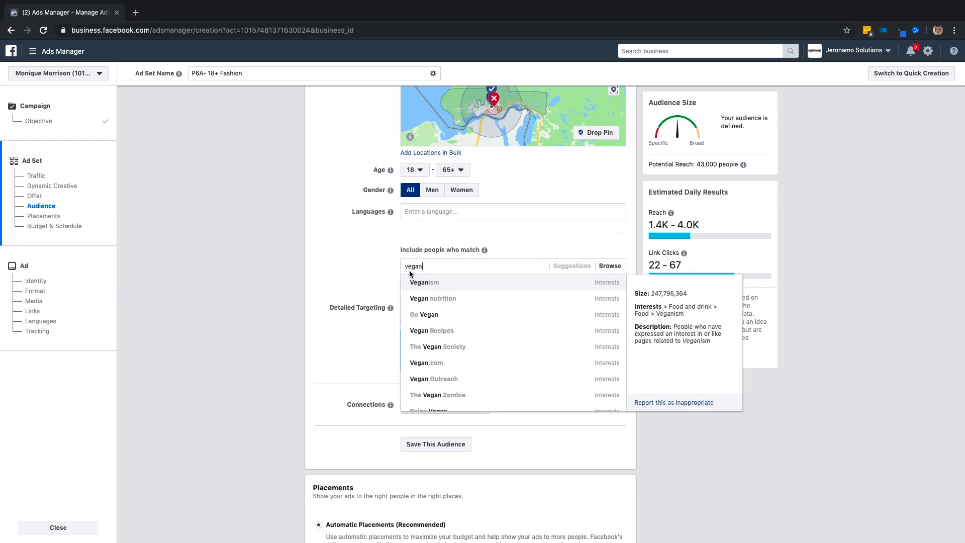
pyautogui.click(424, 284)
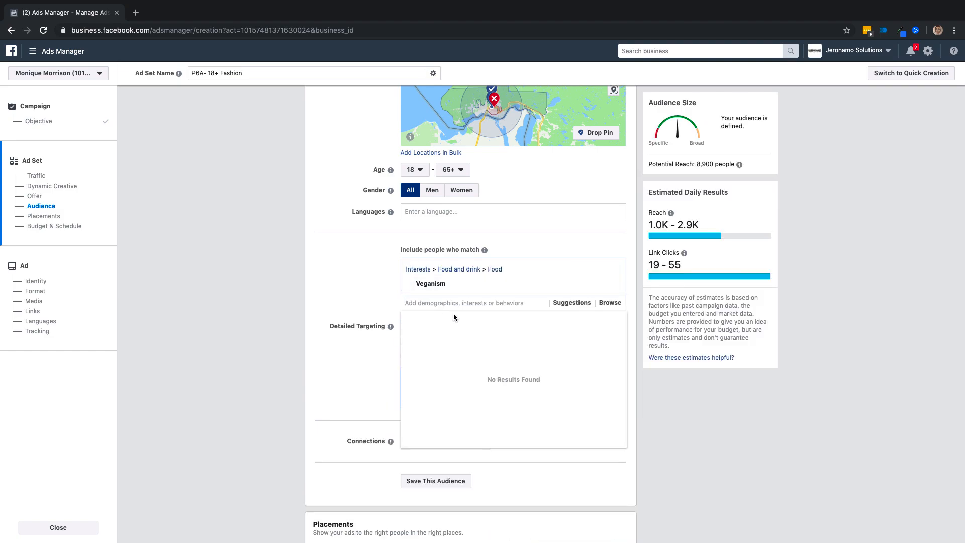
pyautogui.write('yoga')
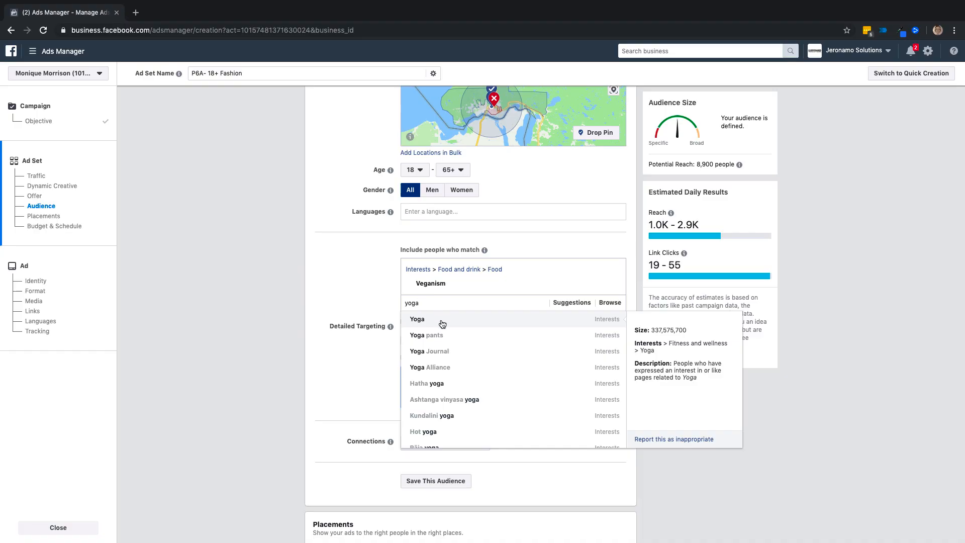
pyautogui.click(442, 319)
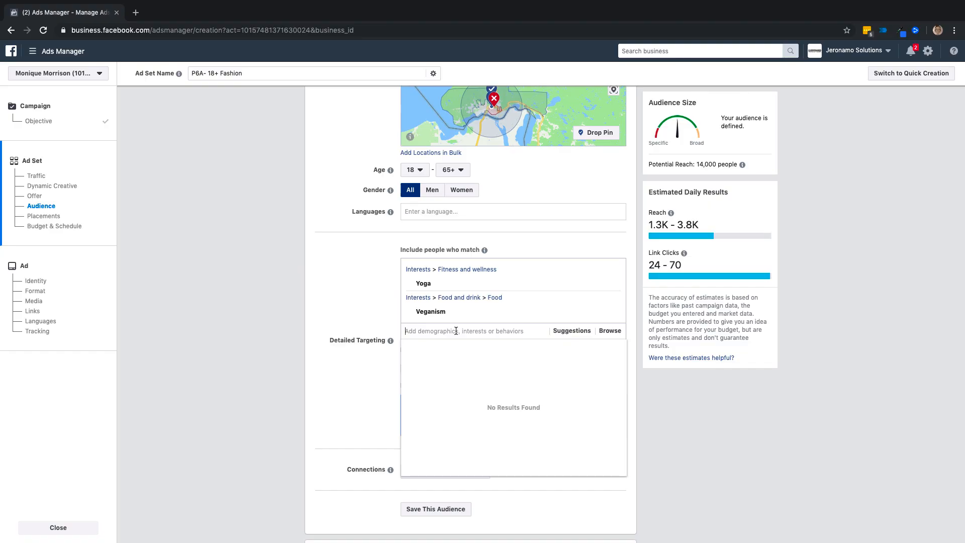
pyautogui.write('gluten free')
pyautogui.press('Return')
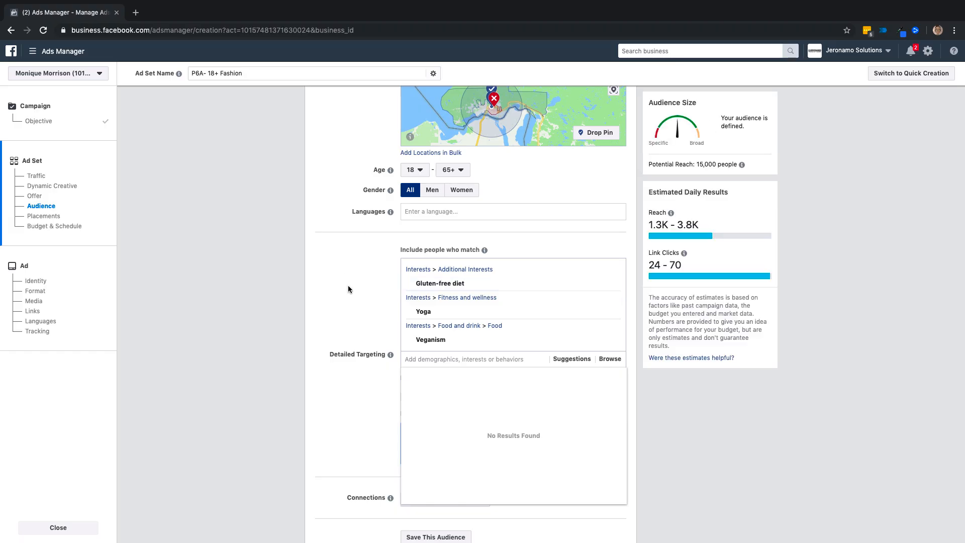
pyautogui.click(349, 289)
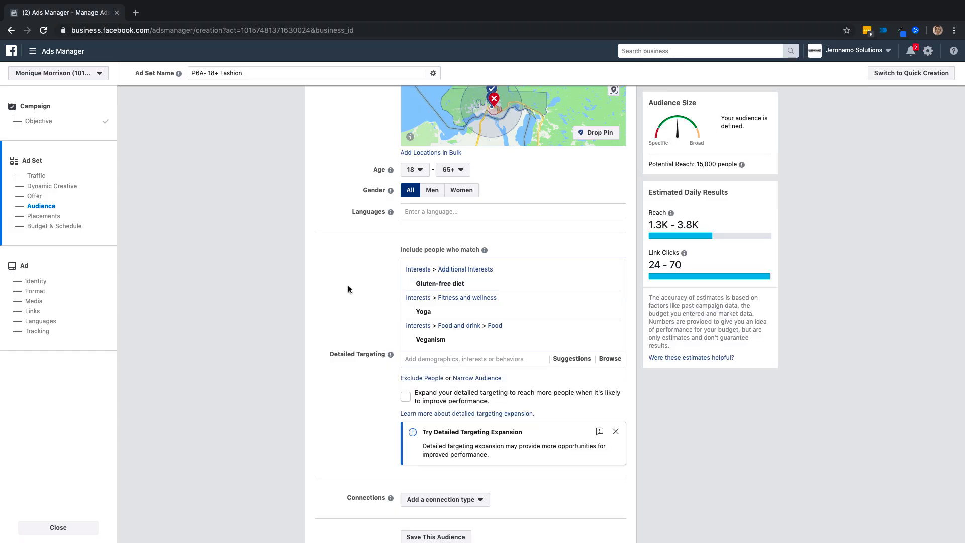
# Enable detailed targeting expansion so the ad set can reach people beyond the chosen interests
pyautogui.scroll(-4, 330, 380)
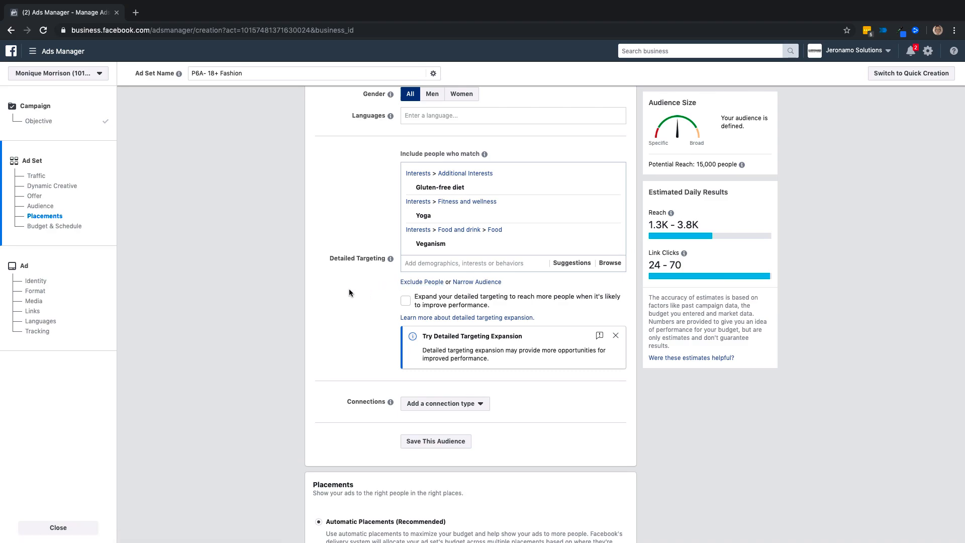
pyautogui.scroll(-3, 363, 324)
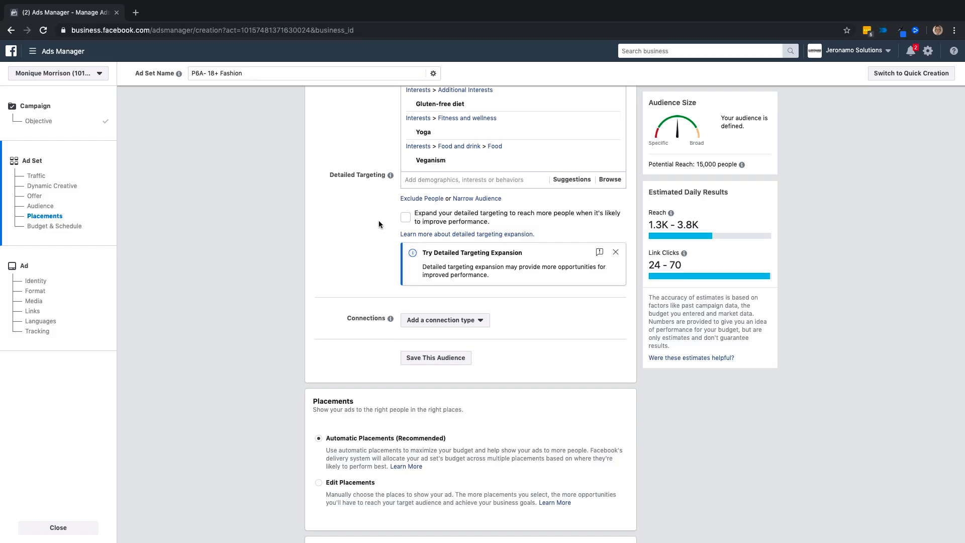
pyautogui.click(405, 217)
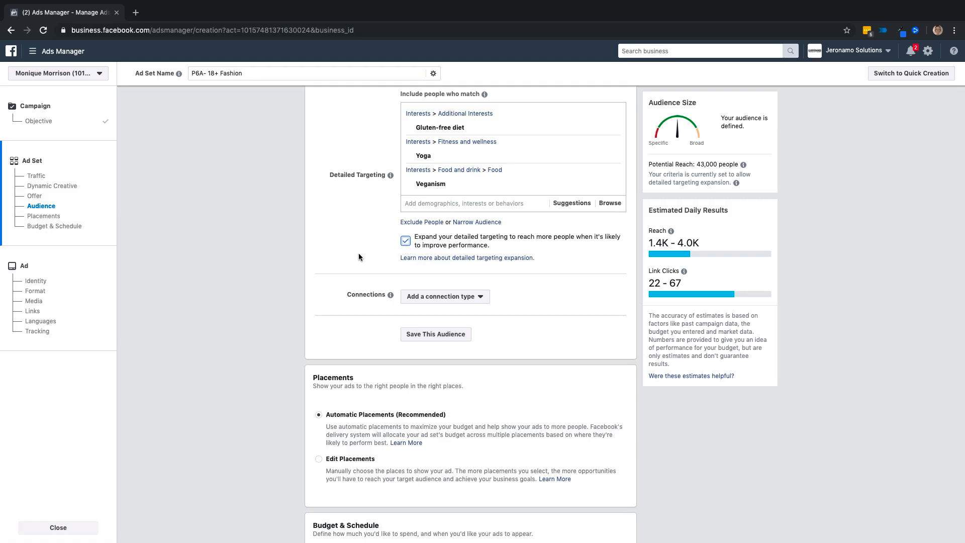
# Try the Facebook Pages connection "People who like your Page", check its alternatives, and remove the connection
pyautogui.scroll(-2, 372, 273)
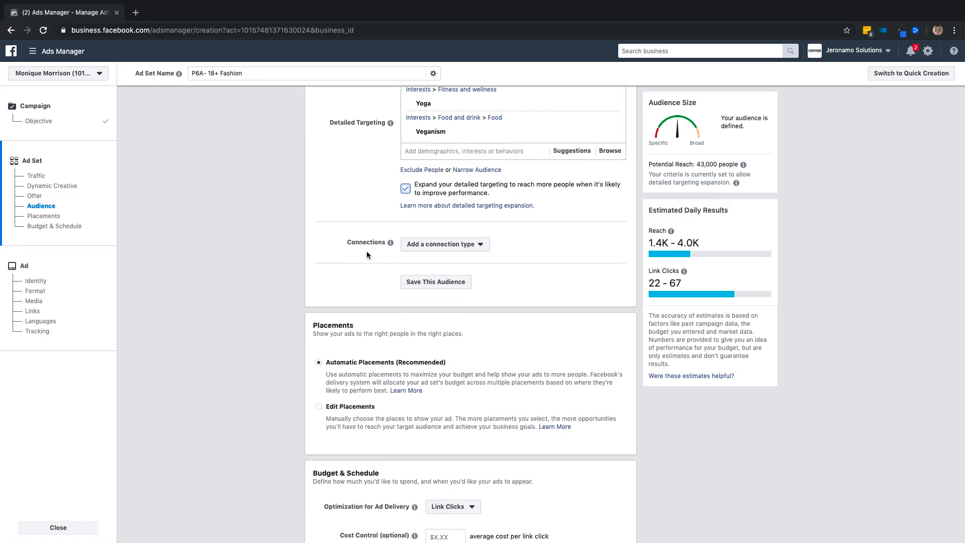
pyautogui.click(422, 246)
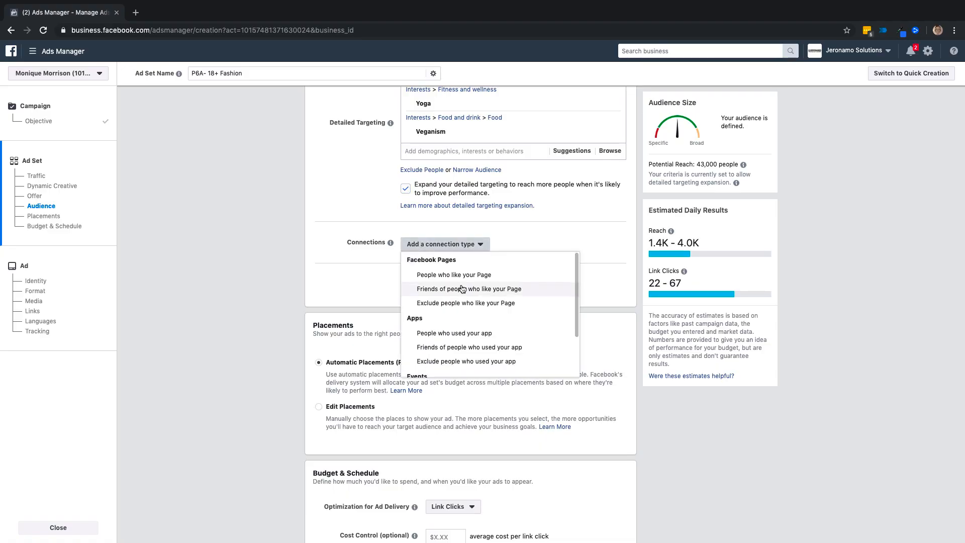
pyautogui.click(508, 271)
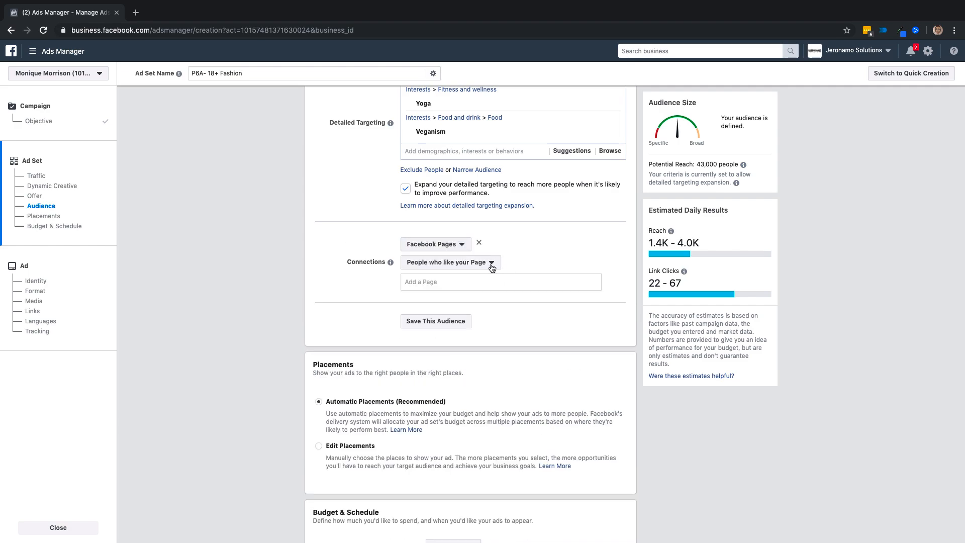
pyautogui.click(490, 262)
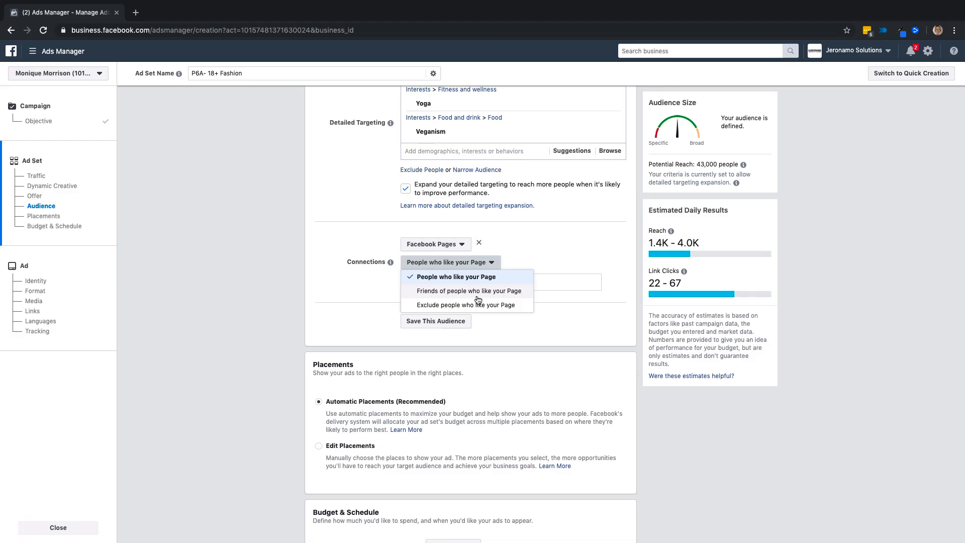
pyautogui.click(506, 249)
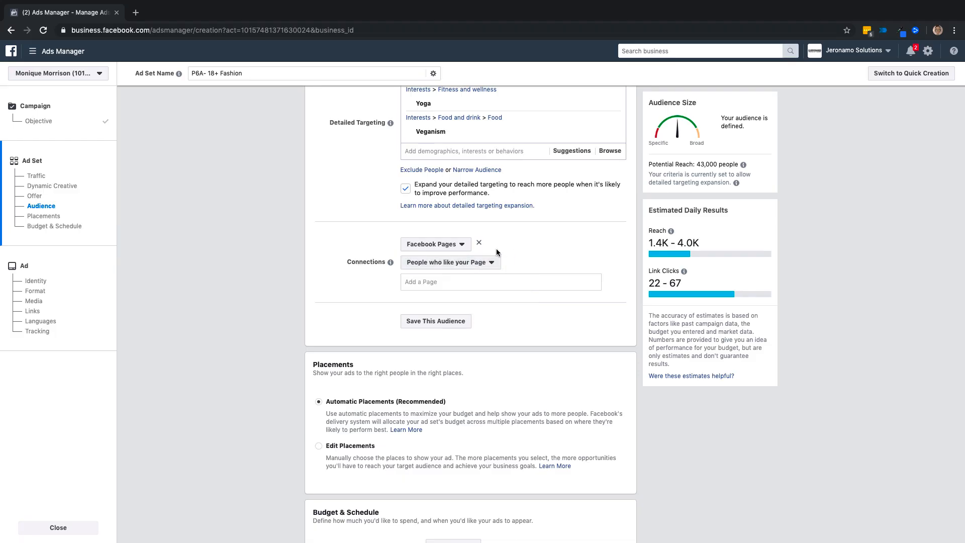
pyautogui.click(478, 242)
# Look through the available connection types, try Advanced Combinations for the audience, and remove it
pyautogui.click(468, 245)
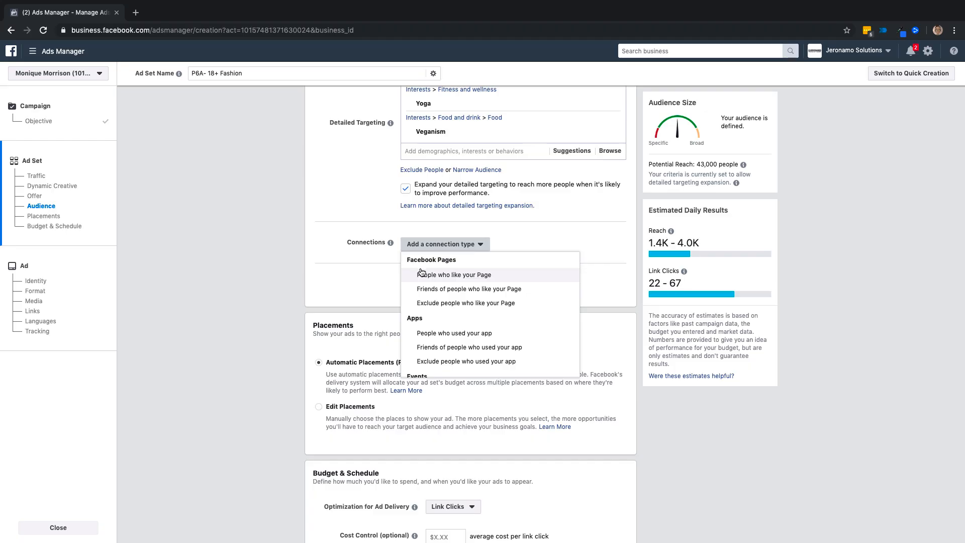
pyautogui.scroll(-1, 443, 301)
pyautogui.scroll(1, 439, 302)
pyautogui.scroll(-3, 438, 302)
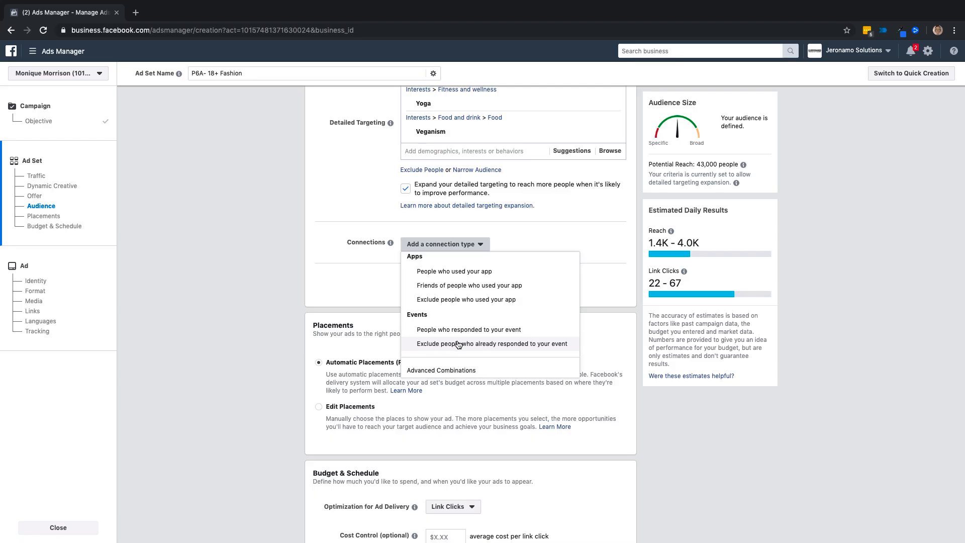
pyautogui.click(445, 372)
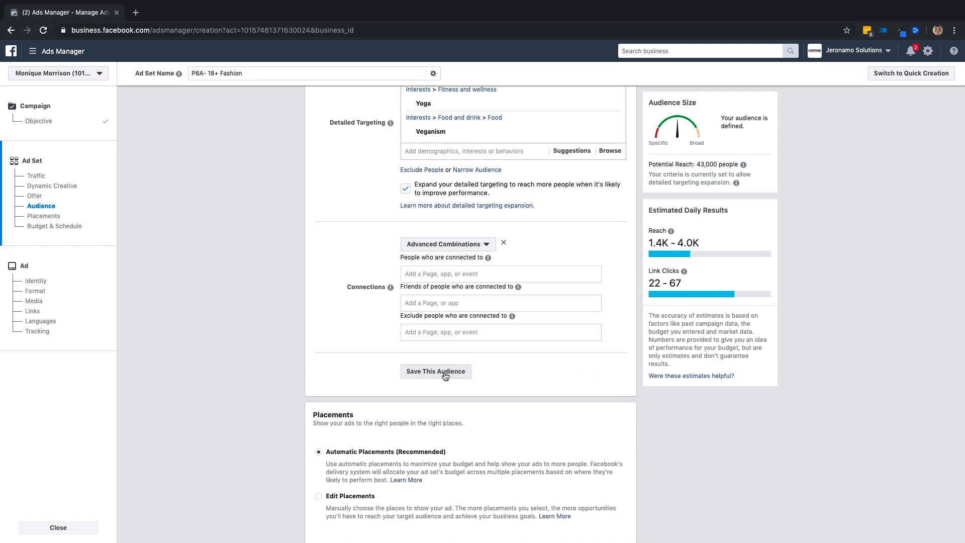
pyautogui.click(423, 272)
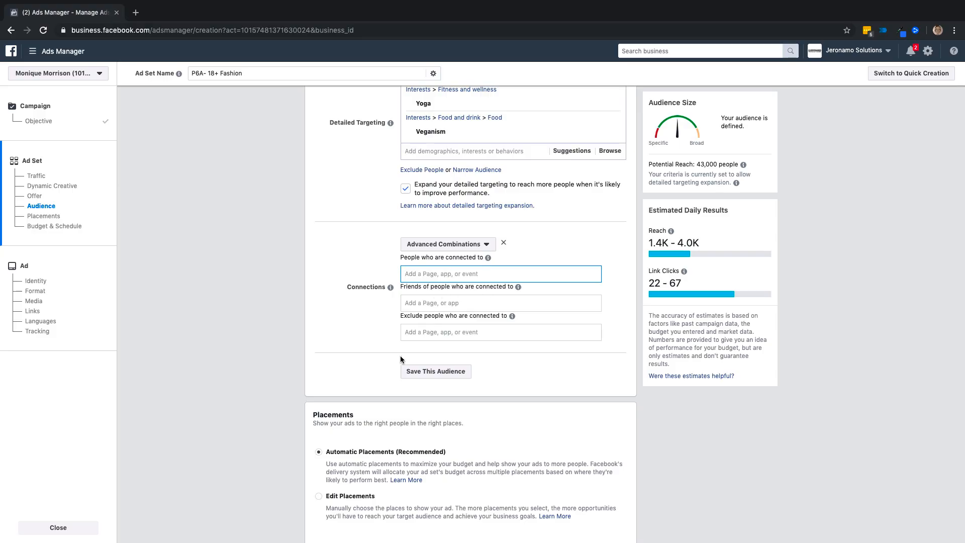
pyautogui.click(504, 244)
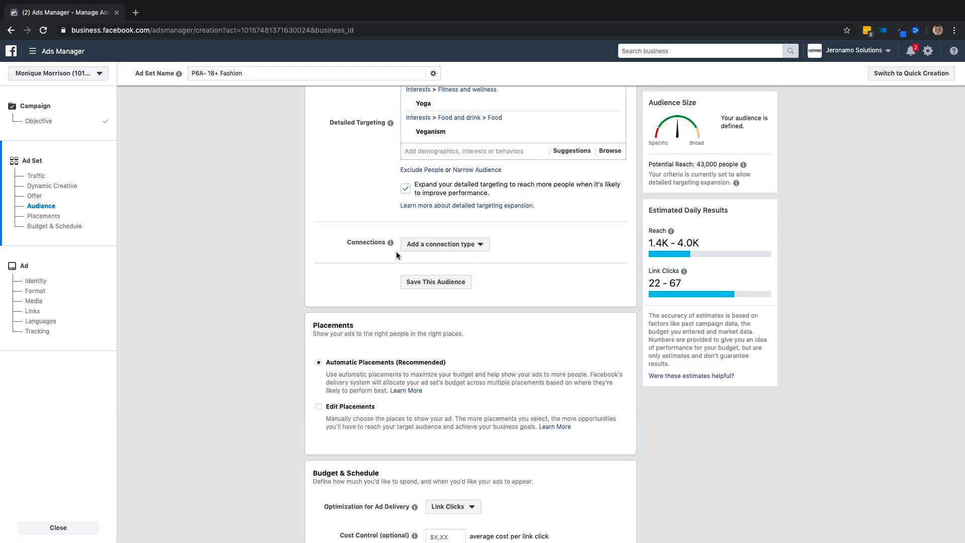
# Review the audience's locations, age, gender, languages, detailed targeting and connections settings
pyautogui.scroll(3, 402, 261)
pyautogui.scroll(6, 403, 262)
pyautogui.scroll(-5, 326, 238)
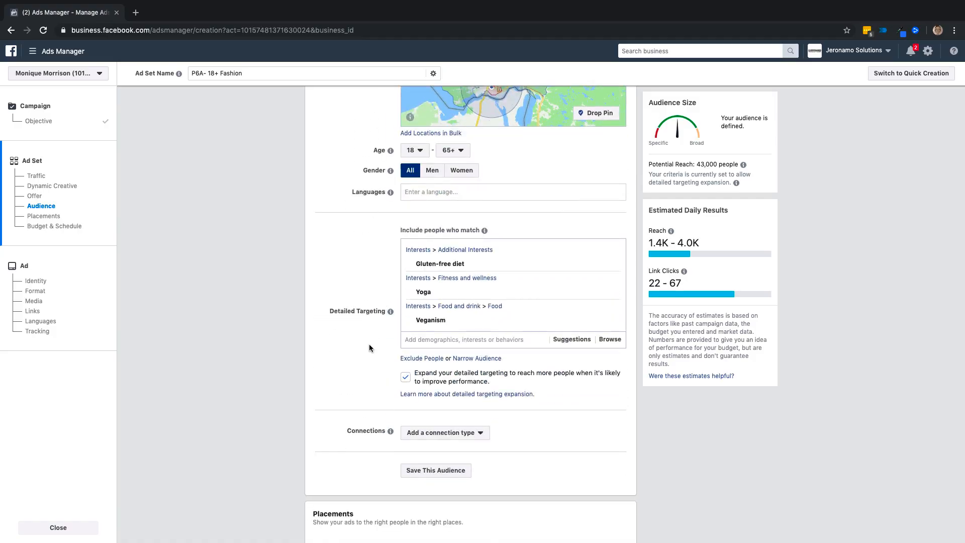
pyautogui.scroll(-2, 369, 347)
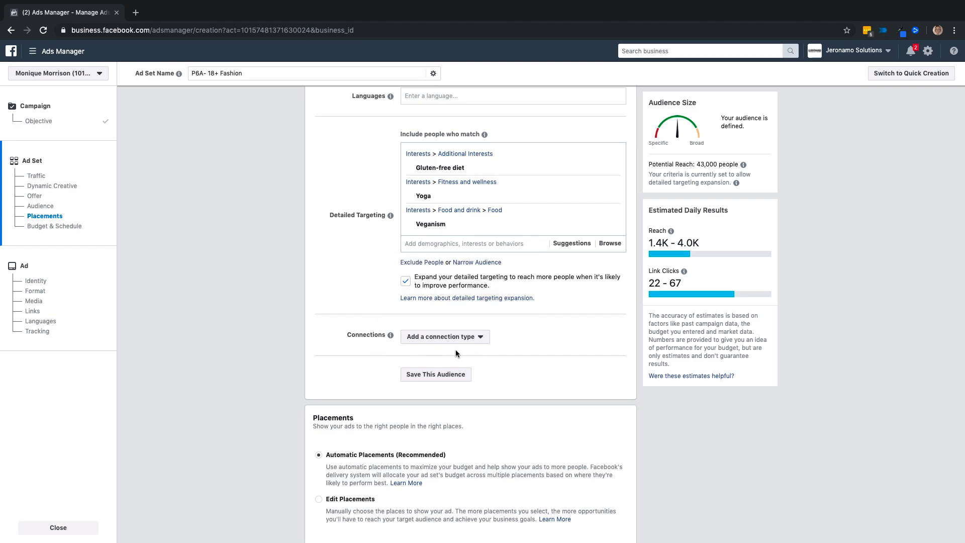
pyautogui.scroll(5, 551, 354)
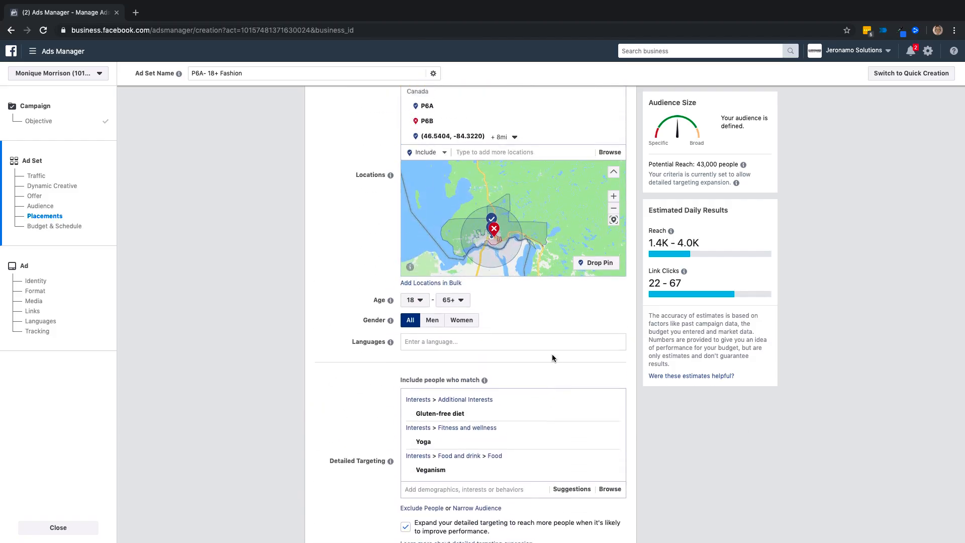
pyautogui.scroll(5, 382, 333)
pyautogui.scroll(-7, 382, 333)
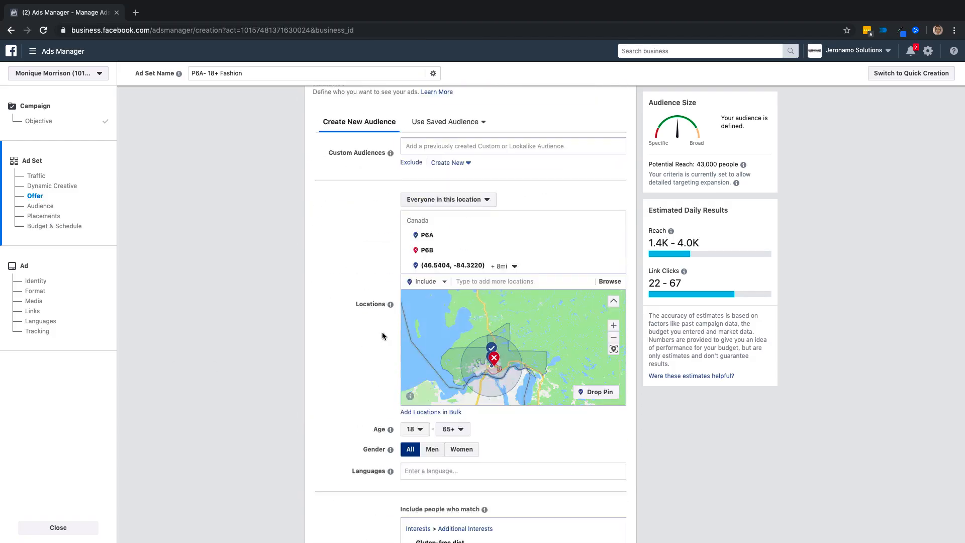
pyautogui.scroll(-5, 382, 336)
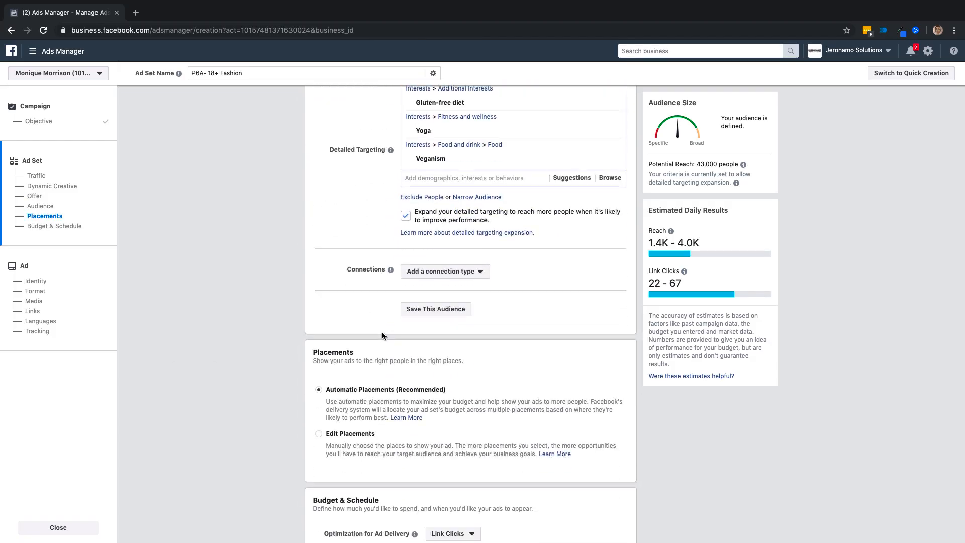
pyautogui.click(434, 298)
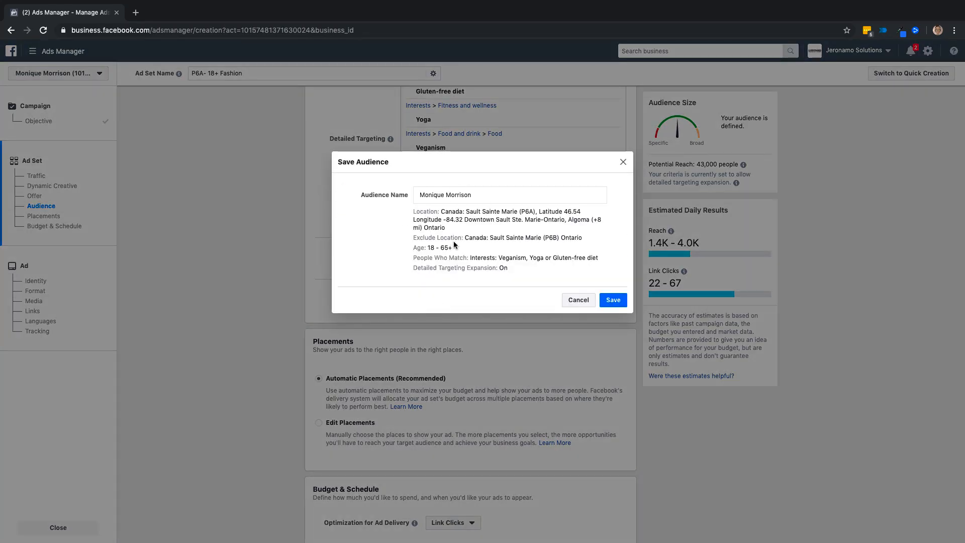
pyautogui.tripleClick(507, 193)
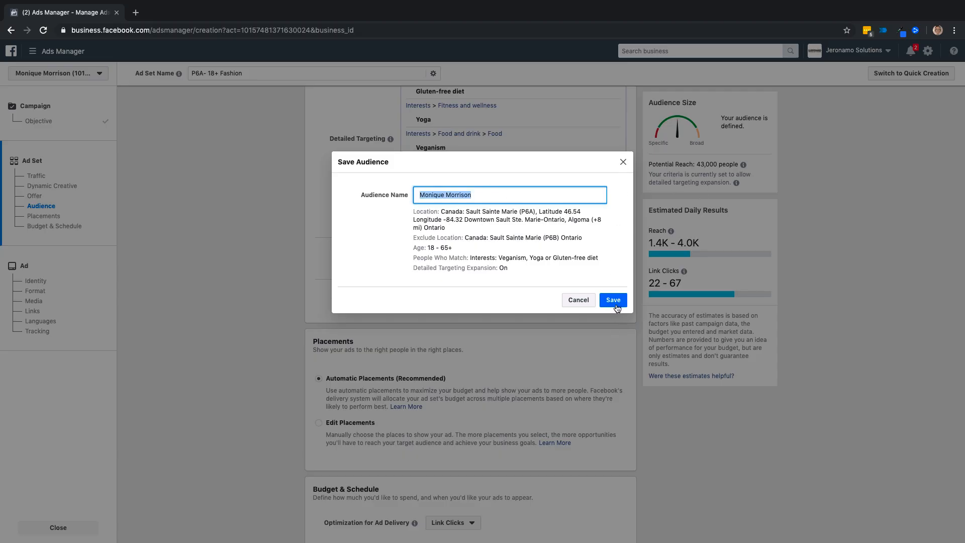
pyautogui.click(623, 161)
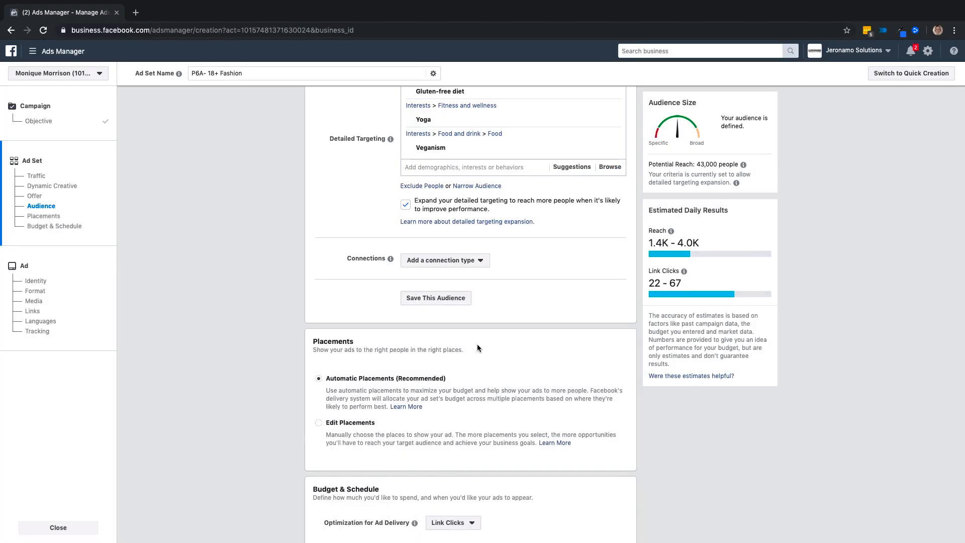
# Switch the ad set from automatic placements to Edit Placements and deselect the Instagram platform
pyautogui.scroll(-2, 478, 348)
pyautogui.scroll(-1, 479, 348)
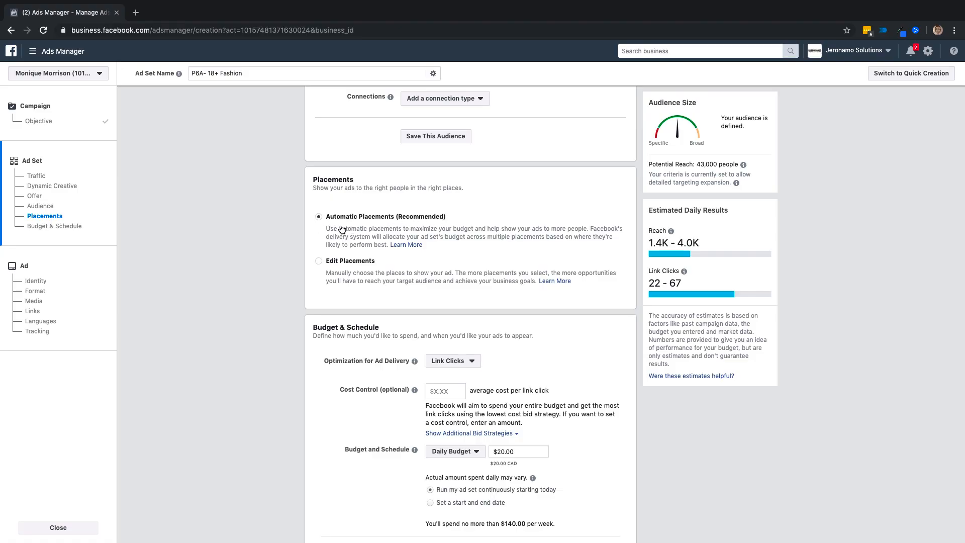
pyautogui.click(320, 262)
pyautogui.scroll(-5, 282, 329)
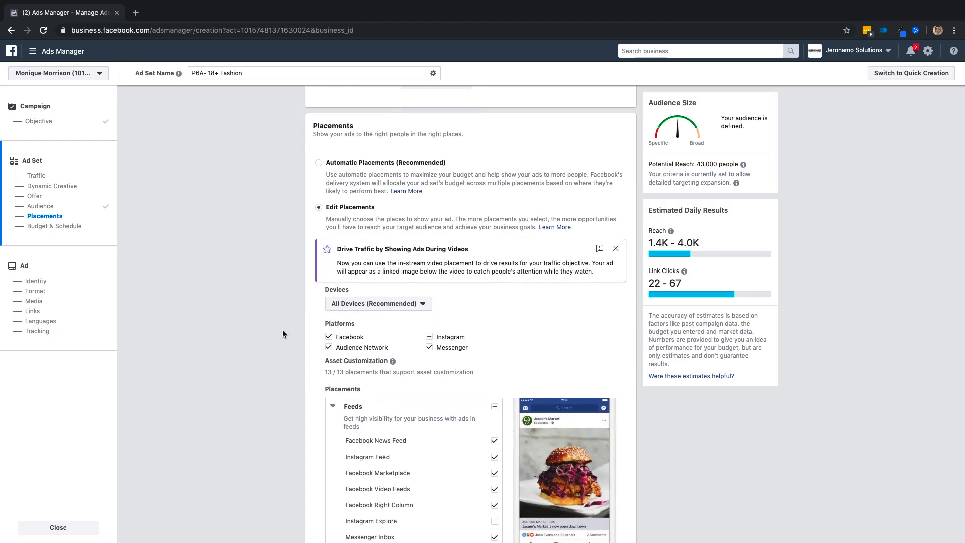
pyautogui.scroll(-2, 282, 331)
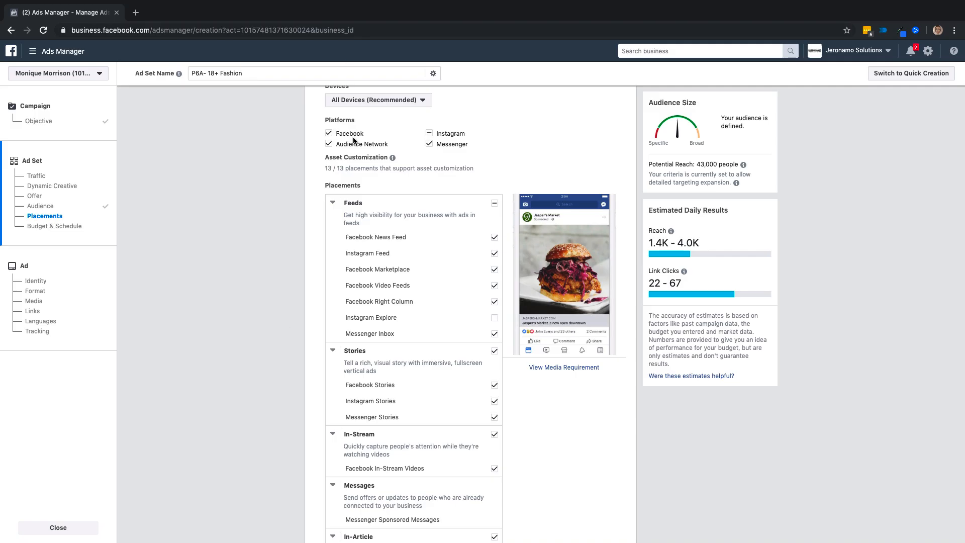
pyautogui.click(430, 134)
pyautogui.click(429, 134)
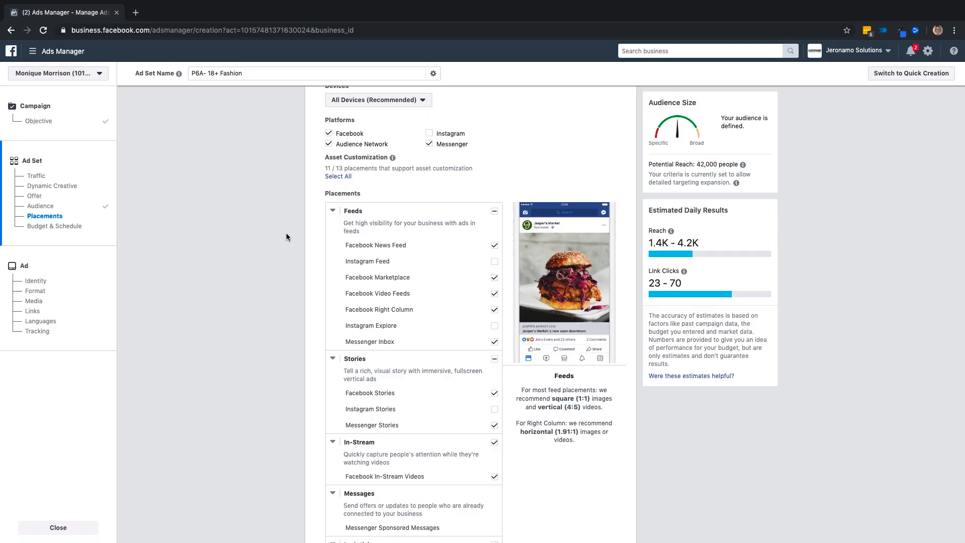
pyautogui.scroll(-1, 285, 233)
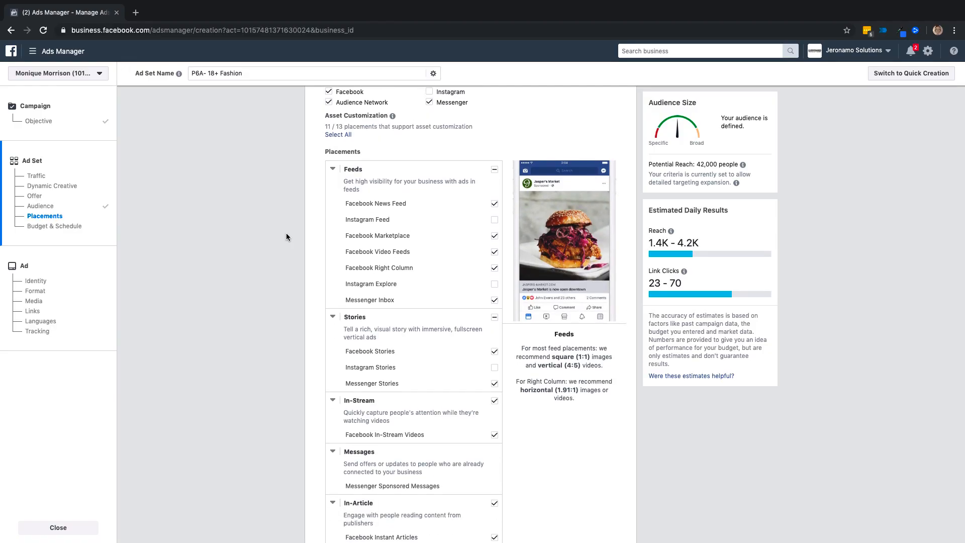
# Reselect the Instagram platform for the ad set's manual placements
pyautogui.scroll(1, 303, 196)
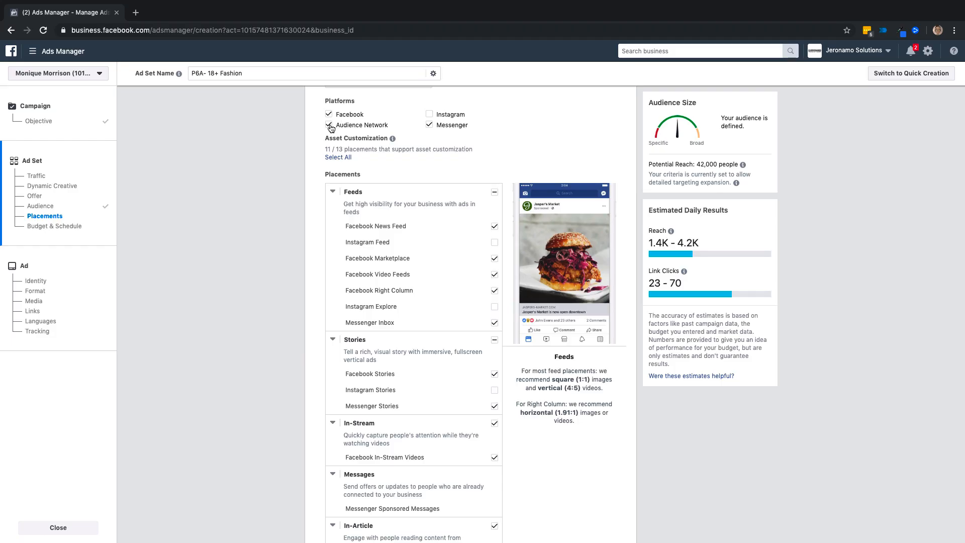
pyautogui.click(430, 114)
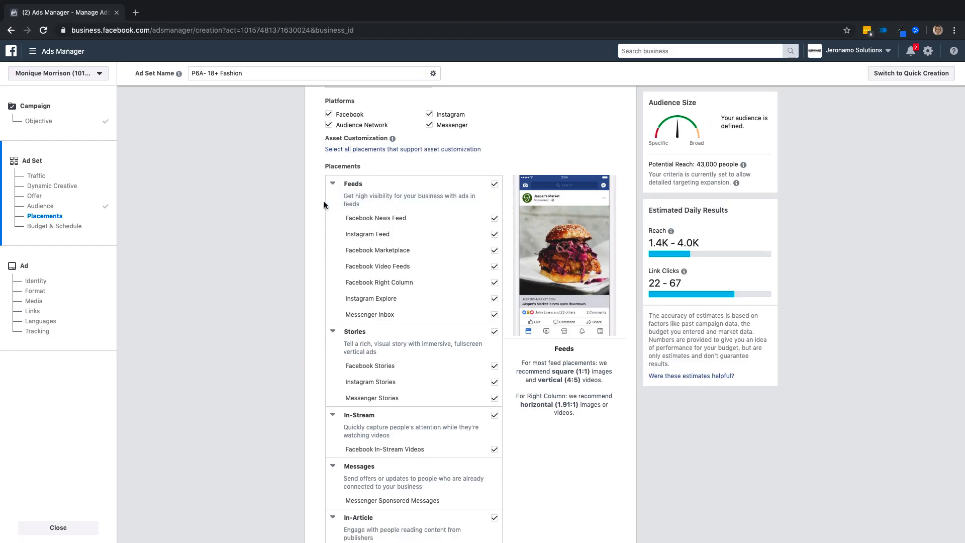
# Look over the device, platform and asset customization settings and the Feeds placements
pyautogui.scroll(-3, 319, 198)
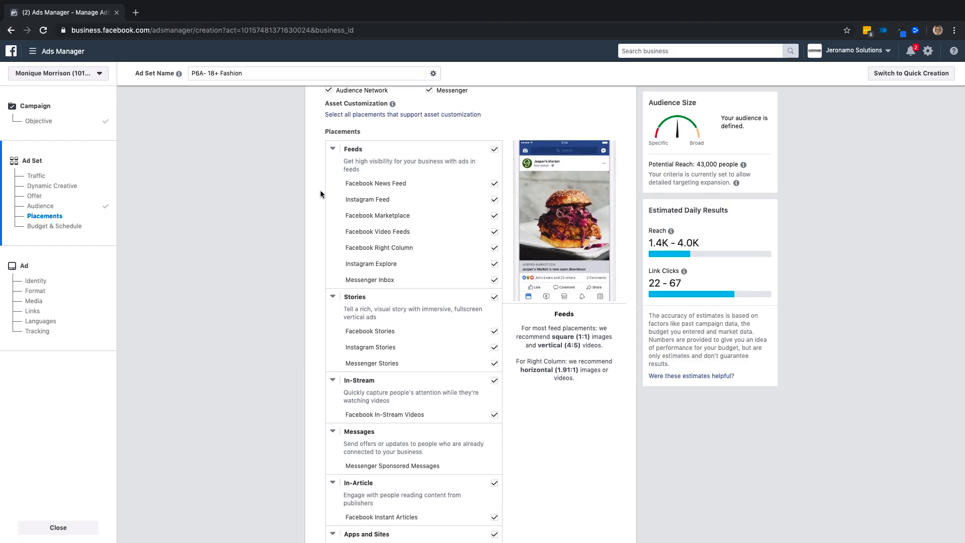
pyautogui.scroll(1, 320, 194)
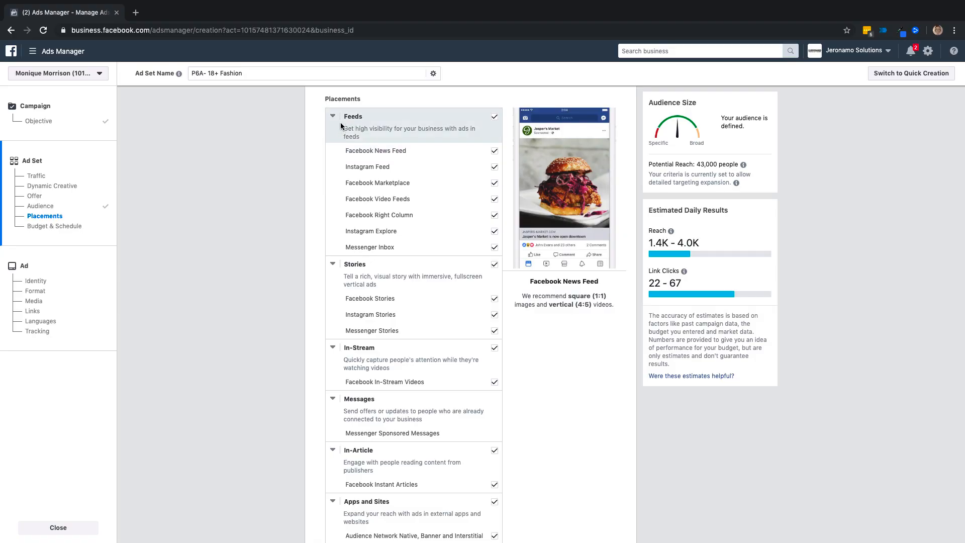
pyautogui.scroll(-9, 336, 277)
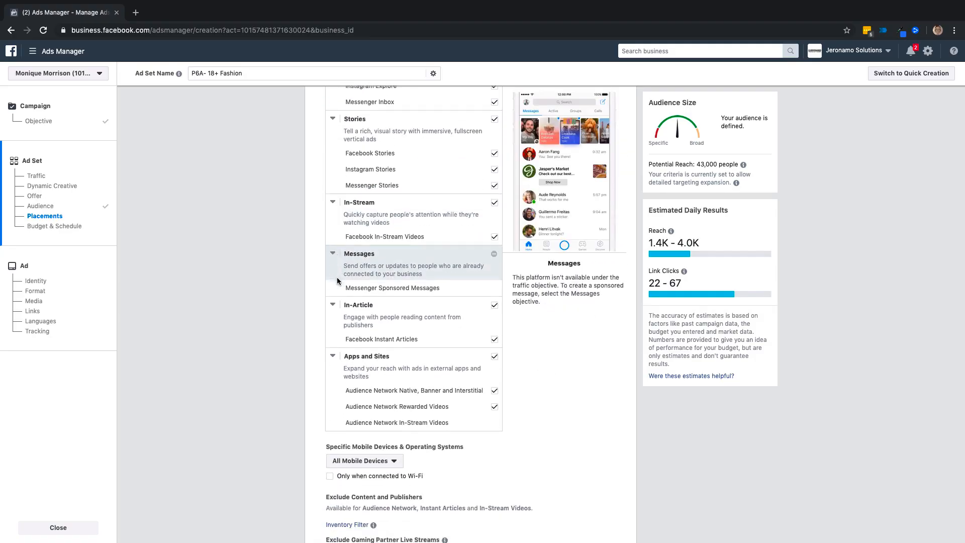
pyautogui.scroll(12, 337, 278)
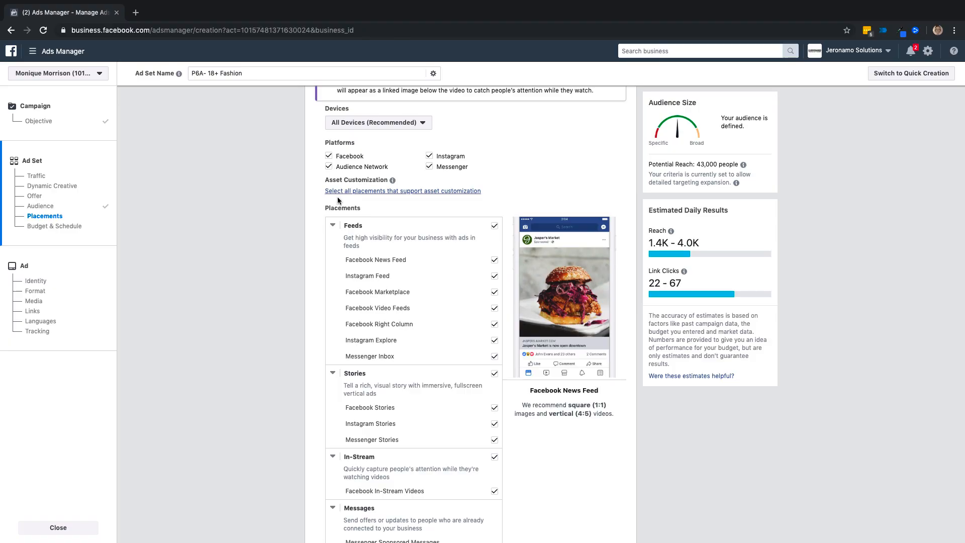
pyautogui.scroll(1, 315, 241)
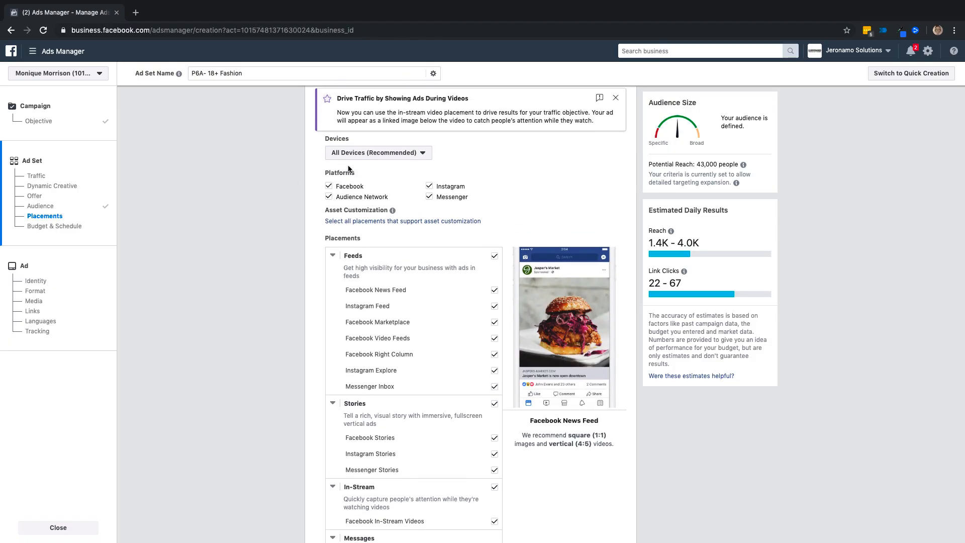
pyautogui.scroll(4, 312, 328)
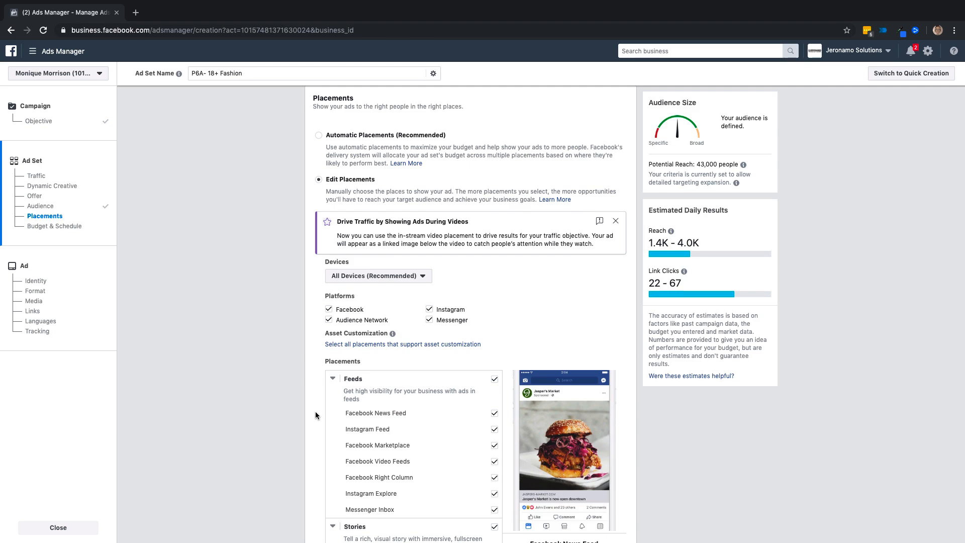
pyautogui.scroll(-1, 315, 411)
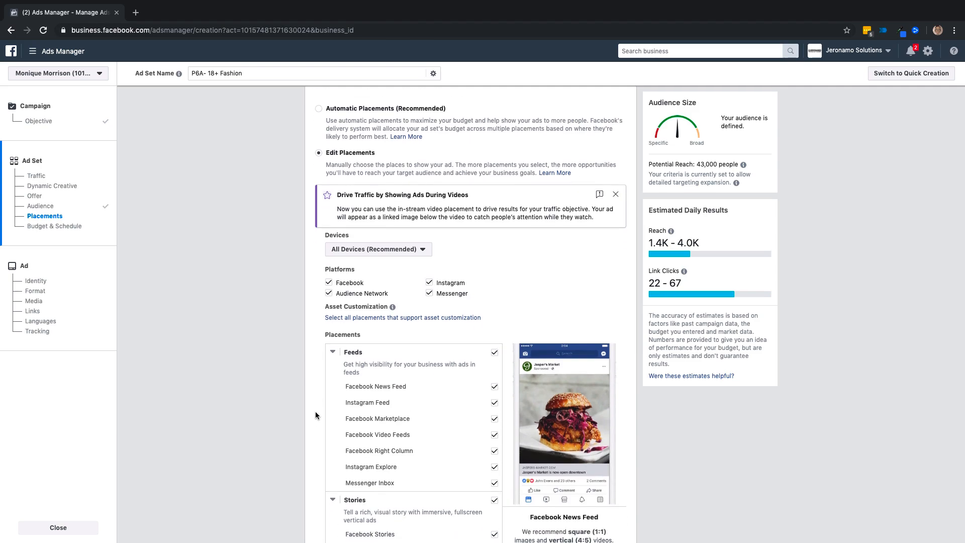
pyautogui.scroll(-1, 315, 411)
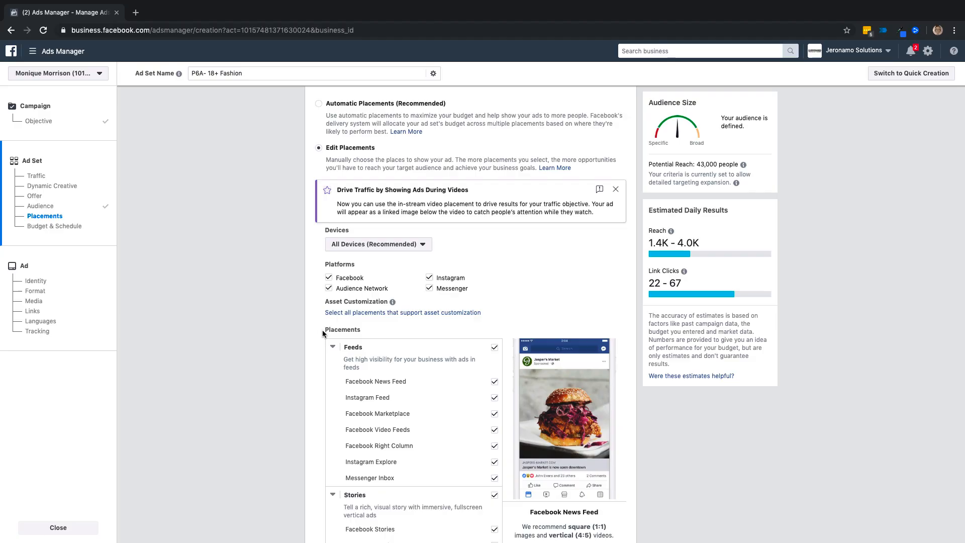
pyautogui.scroll(-5, 314, 350)
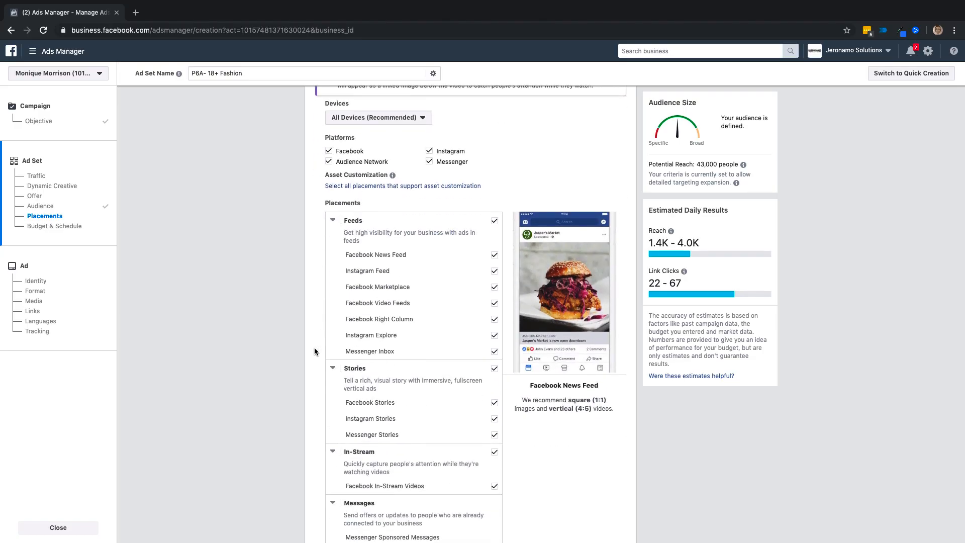
pyautogui.scroll(-2, 315, 351)
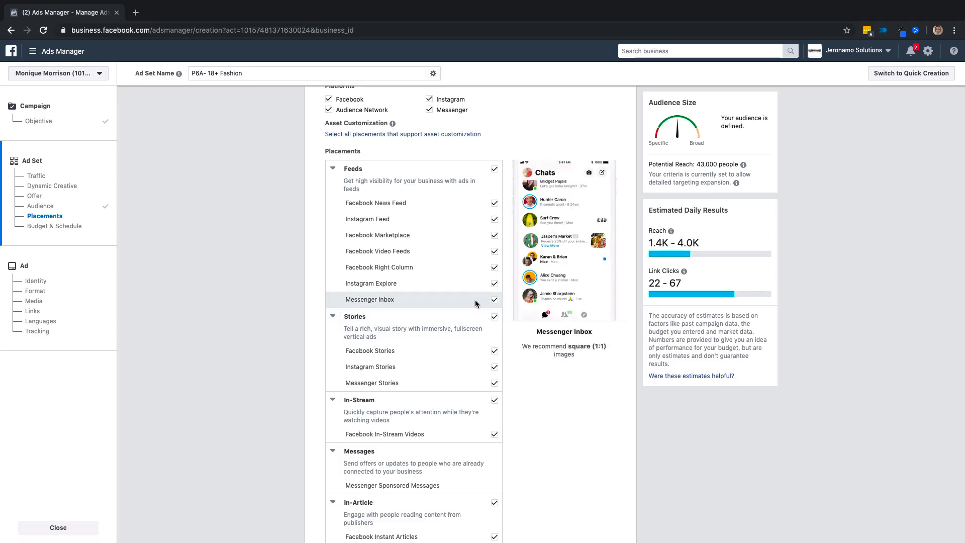
# Examine the Stories, In-Stream, Messages, In-Article, and Apps and Sites placements with their previews and format recommendations
pyautogui.scroll(-2, 474, 303)
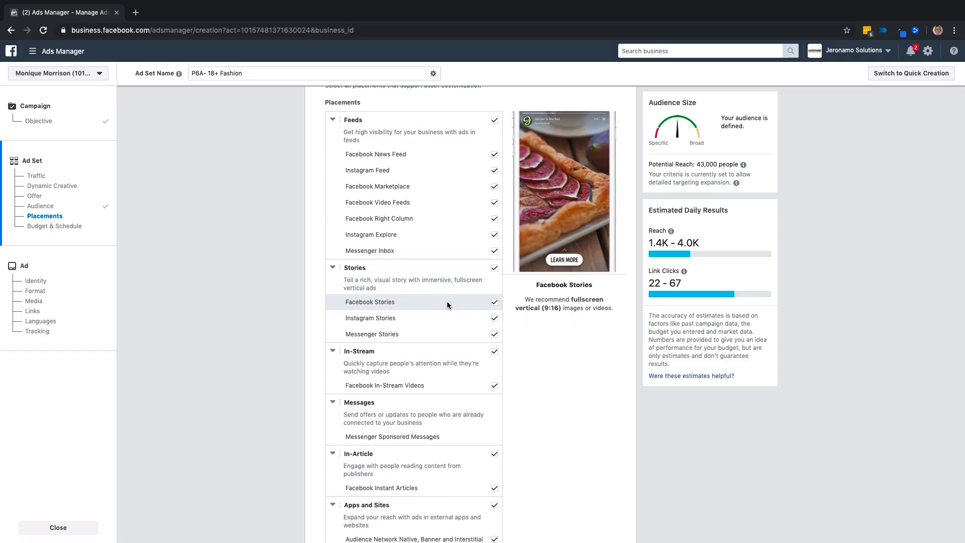
pyautogui.scroll(-1, 414, 301)
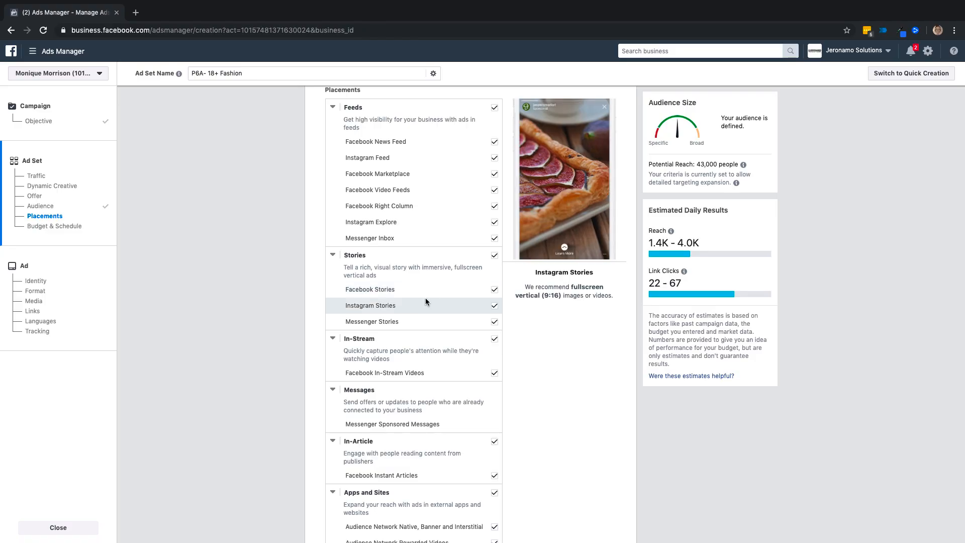
pyautogui.scroll(-3, 425, 301)
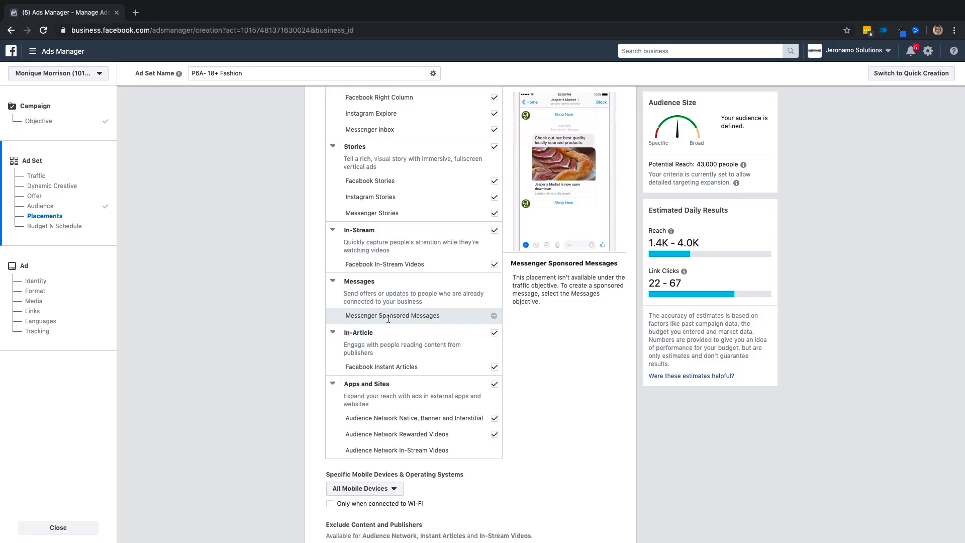
pyautogui.scroll(-1, 462, 316)
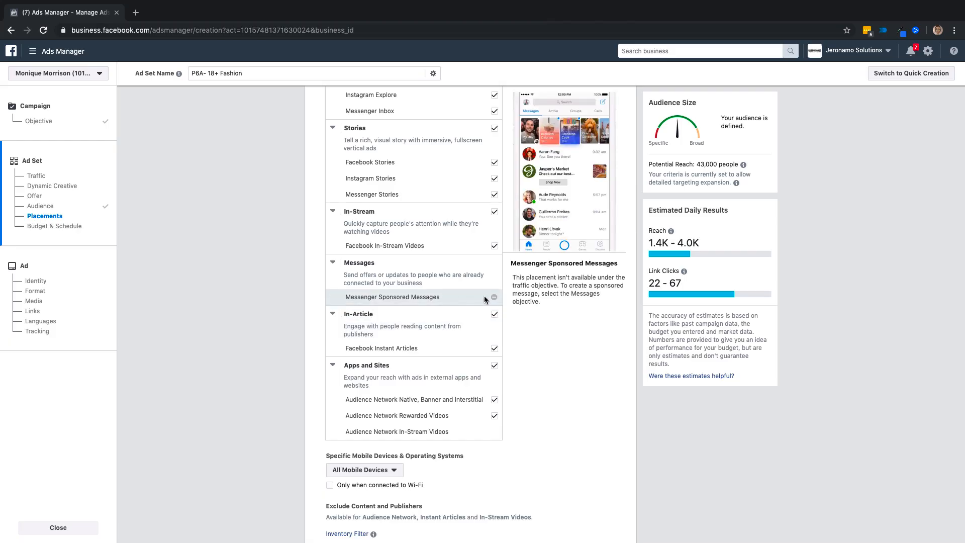
pyautogui.scroll(-5, 420, 324)
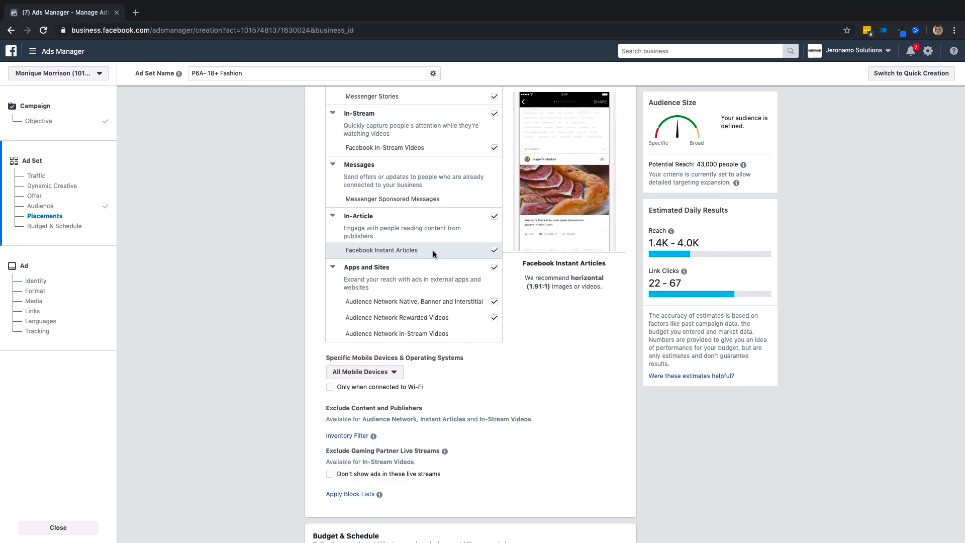
pyautogui.scroll(4, 433, 254)
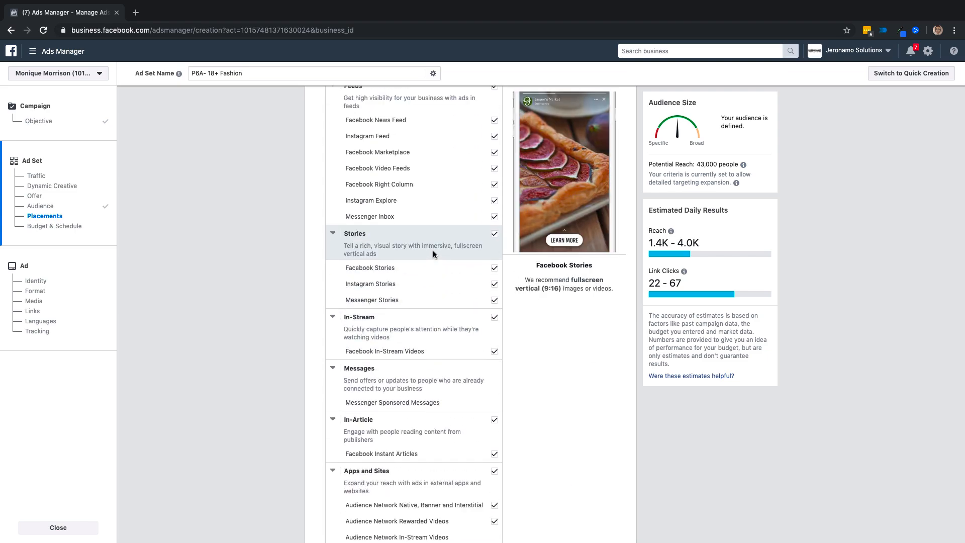
pyautogui.scroll(4, 432, 251)
pyautogui.scroll(-7, 433, 250)
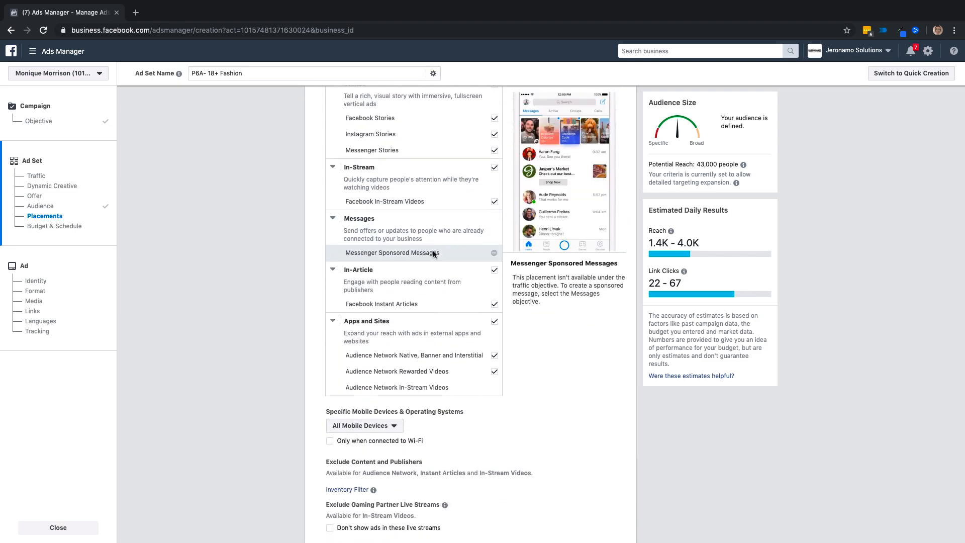
pyautogui.scroll(-1, 433, 251)
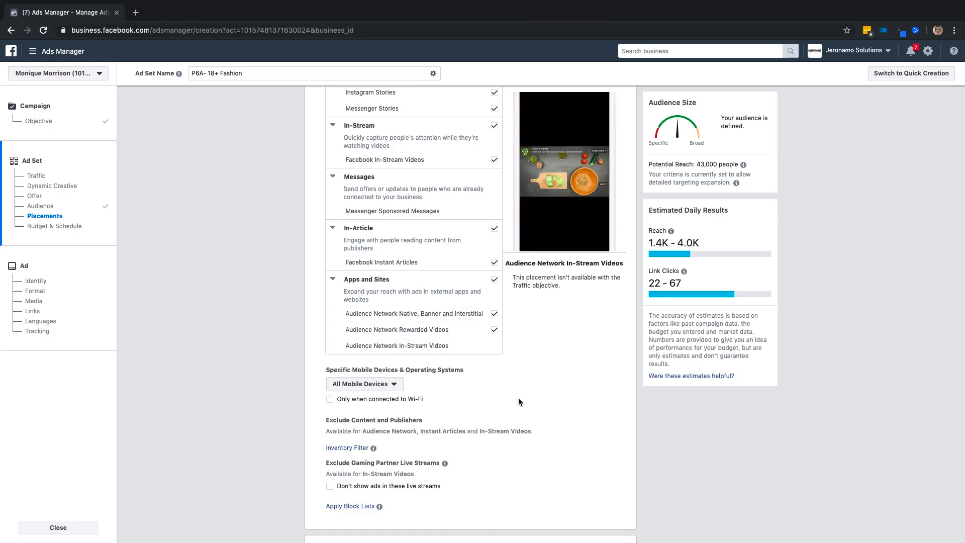
# Switch the ad set back to Automatic Placements (Recommended)
pyautogui.scroll(9, 517, 397)
pyautogui.click(319, 107)
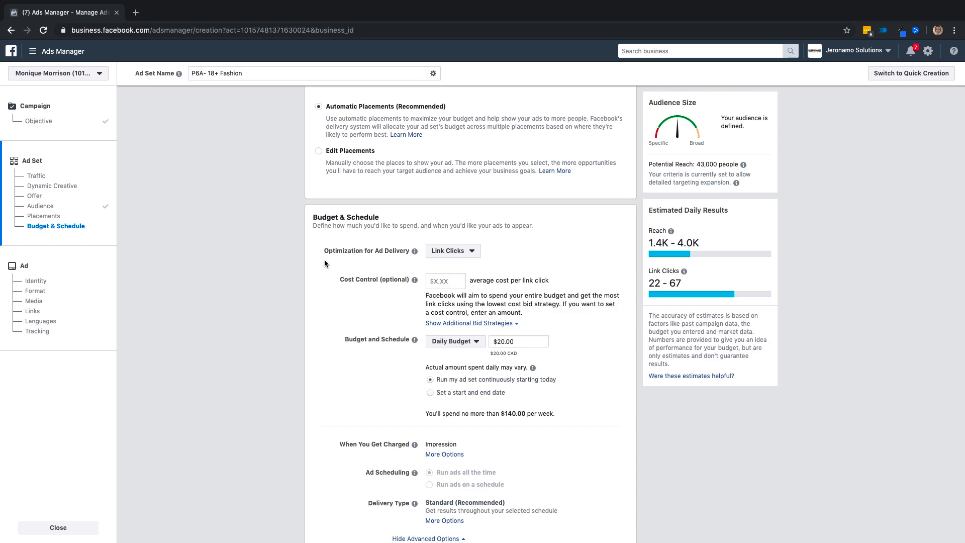
# Compare the Optimization for Ad Delivery choices in Budget & Schedule and keep Link Clicks
pyautogui.scroll(-1, 325, 259)
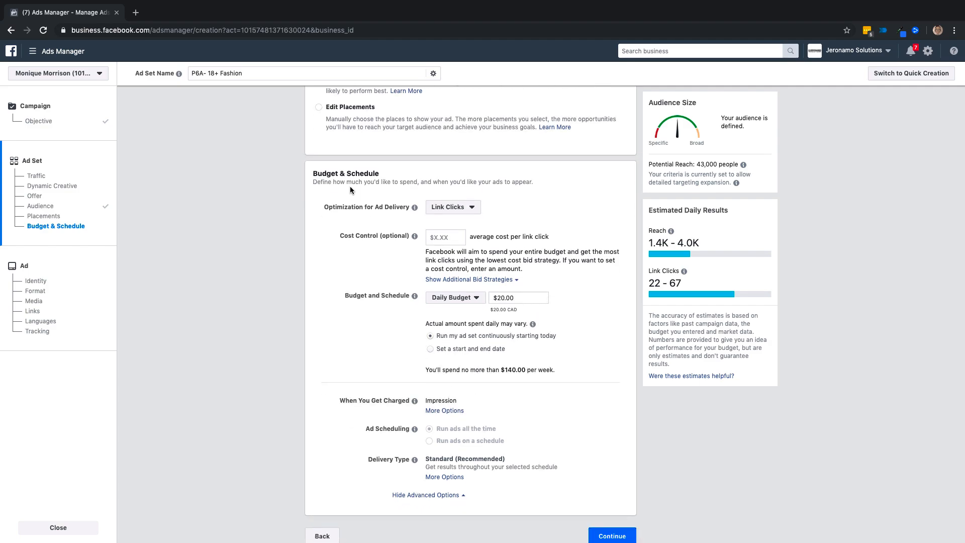
pyautogui.scroll(-1, 350, 189)
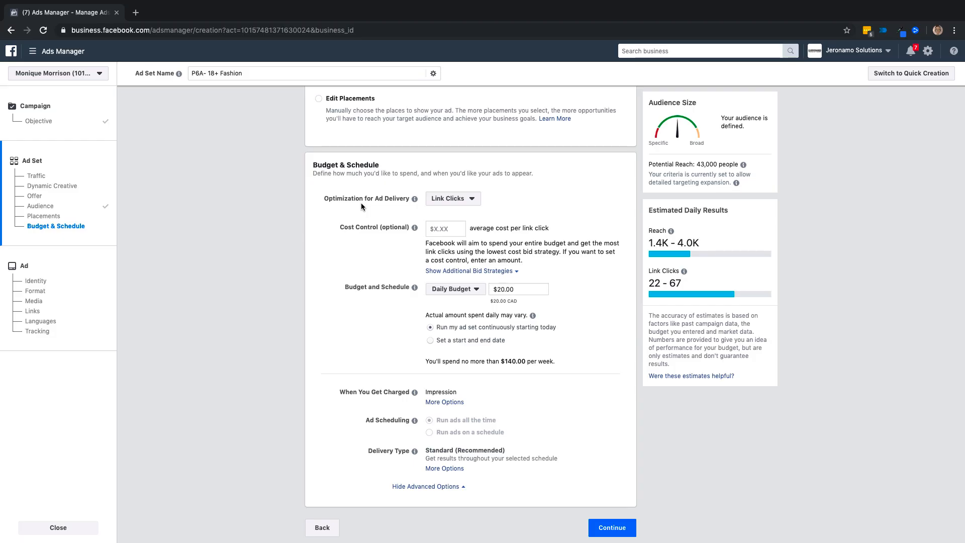
pyautogui.click(451, 201)
pyautogui.click(451, 201)
pyautogui.click(460, 202)
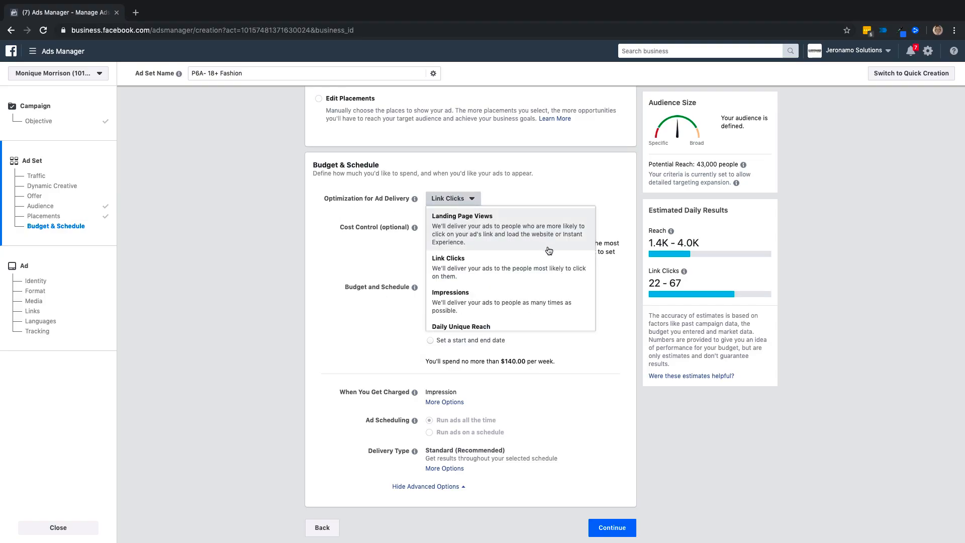
pyautogui.scroll(-1, 548, 251)
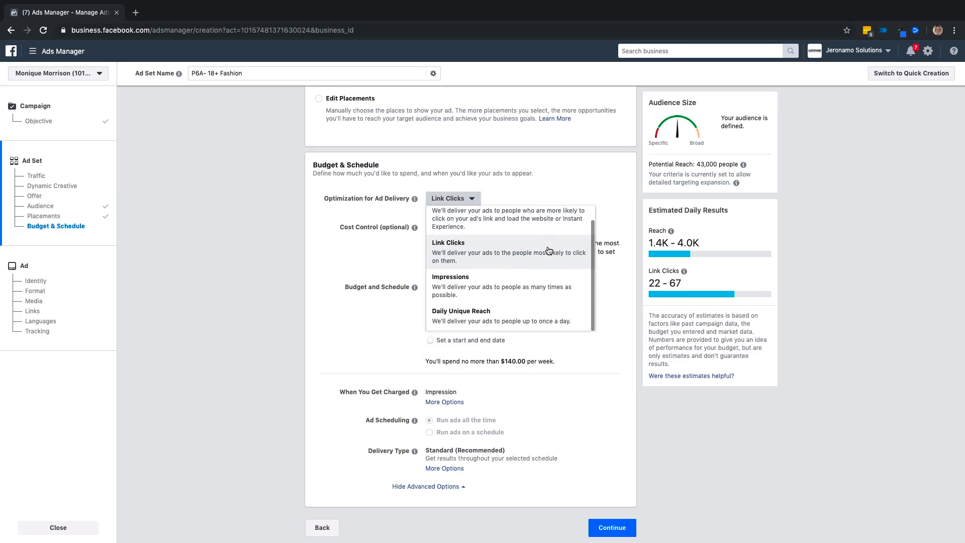
pyautogui.scroll(1, 549, 250)
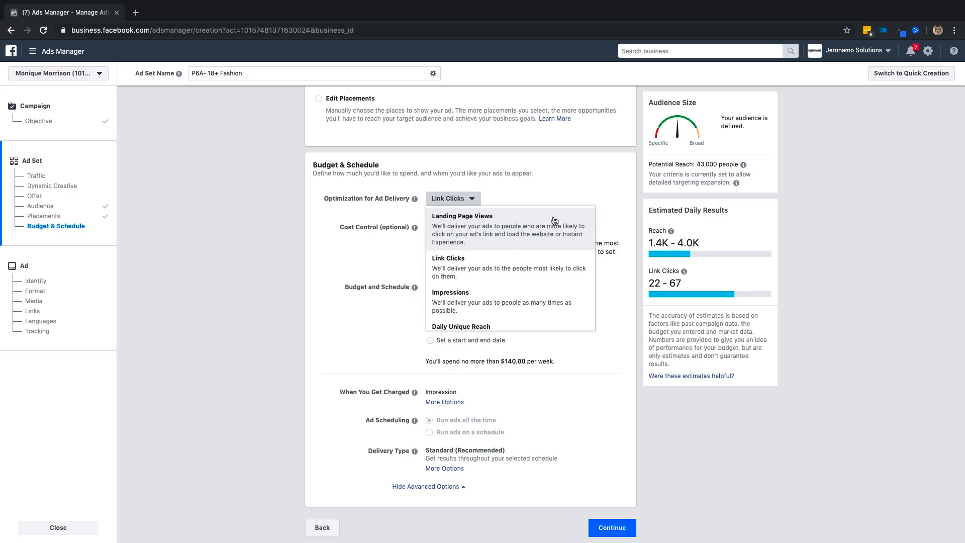
pyautogui.scroll(-2, 543, 254)
pyautogui.scroll(2, 544, 243)
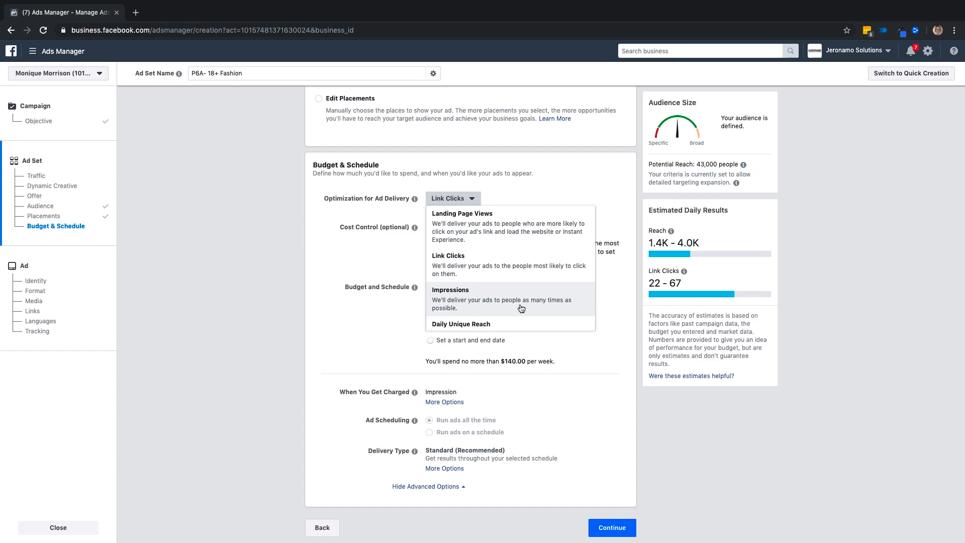
pyautogui.scroll(-1, 529, 325)
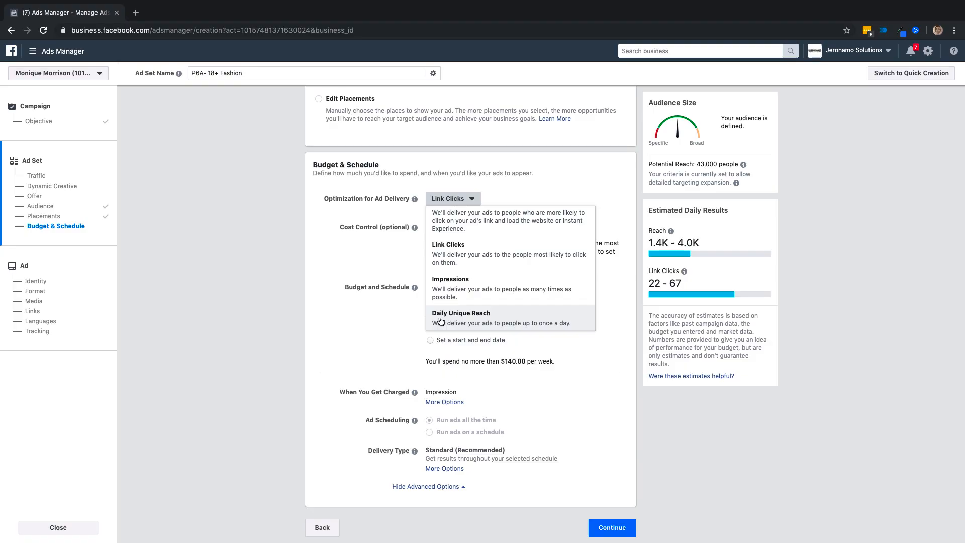
pyautogui.scroll(1, 440, 317)
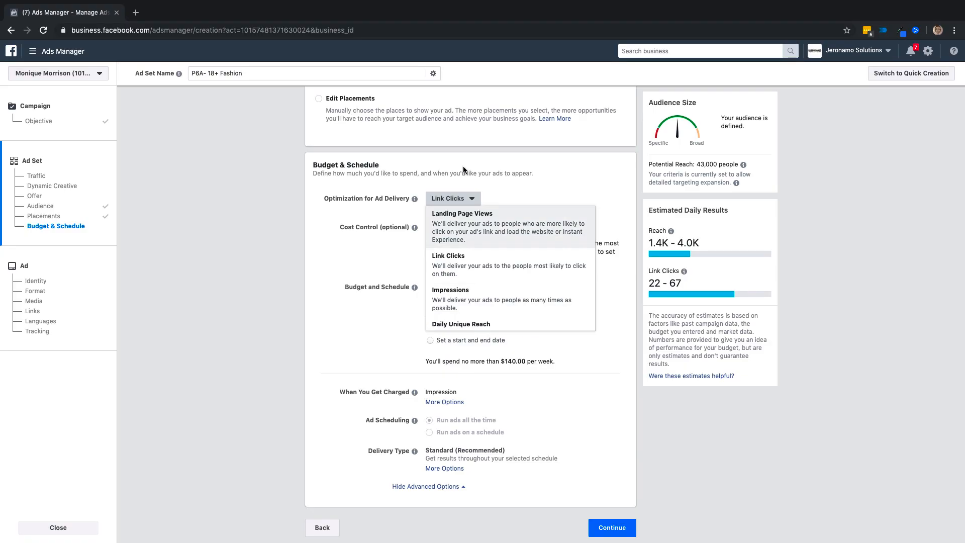
pyautogui.click(444, 257)
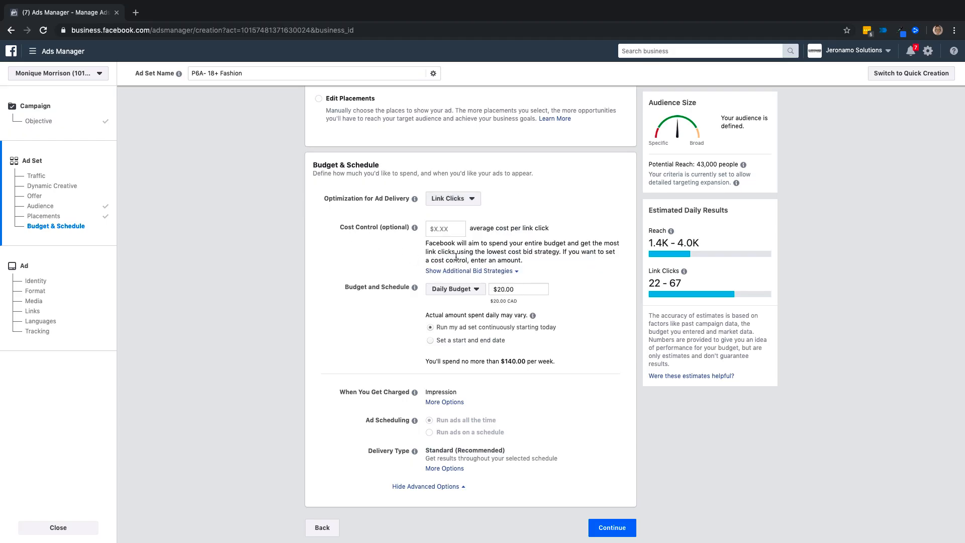
# Try a cost control of $1.00 average per link click and show the additional bid strategies
pyautogui.click(457, 228)
pyautogui.write('1')
pyautogui.click(375, 259)
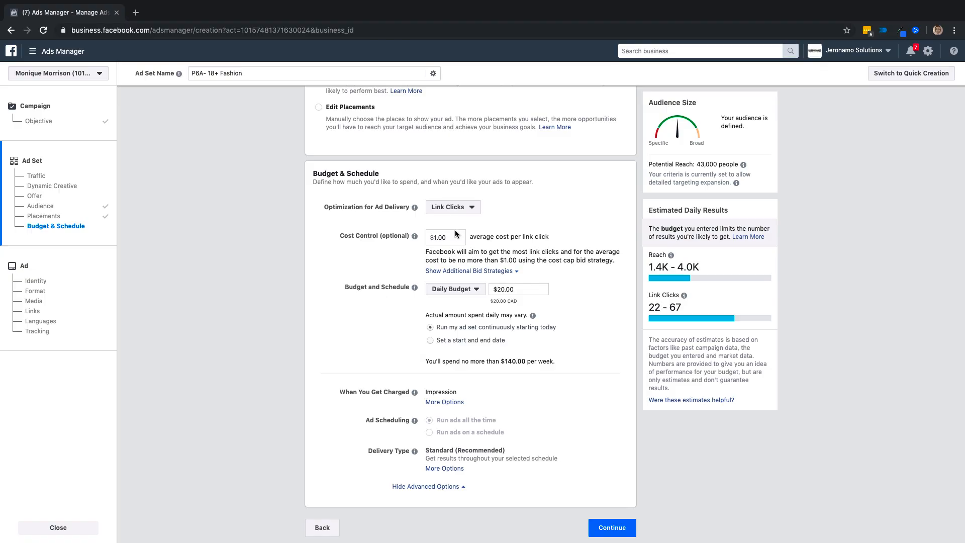
pyautogui.click(465, 272)
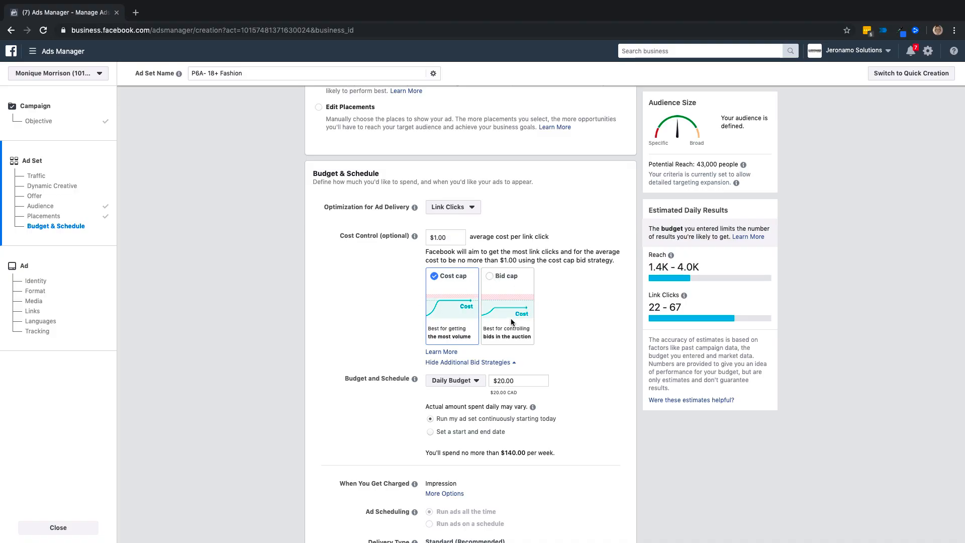
# Clear the optional cost control amount so no average cost per link click is specified
pyautogui.click(452, 240)
pyautogui.press('BackSpace')
pyautogui.press('BackSpace')
pyautogui.press('BackSpace')
pyautogui.press('BackSpace')
pyautogui.press('BackSpace')
pyautogui.click(397, 288)
# Check the available budget types and keep Daily Budget for the ad set
pyautogui.scroll(-3, 358, 279)
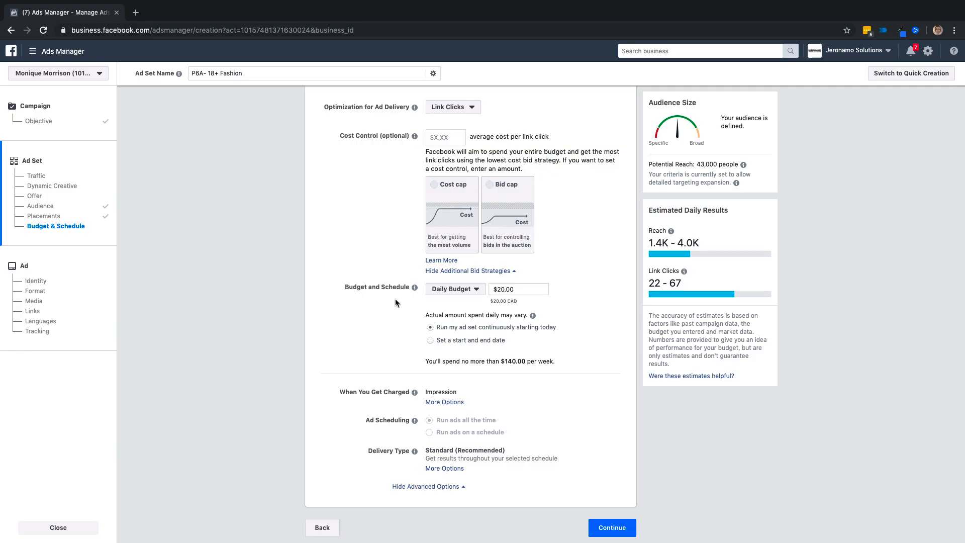
pyautogui.click(458, 295)
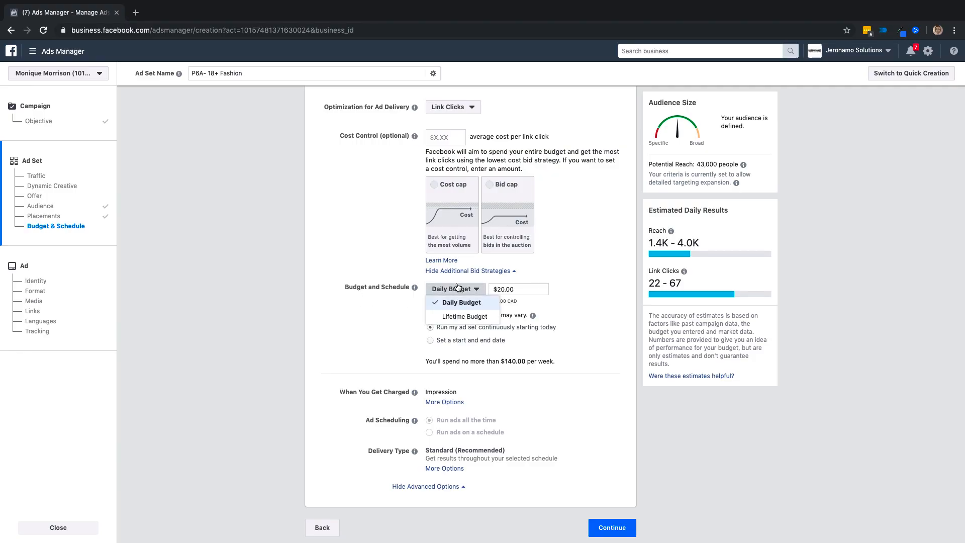
pyautogui.click(455, 303)
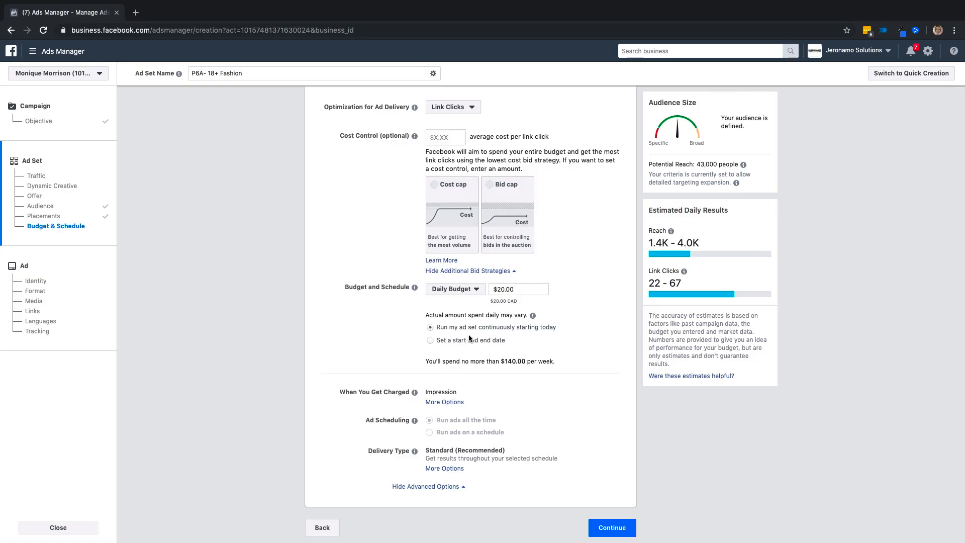
# Try a start and end date and a Lifetime Budget, and return to a Daily Budget running continuously starting today
pyautogui.click(444, 341)
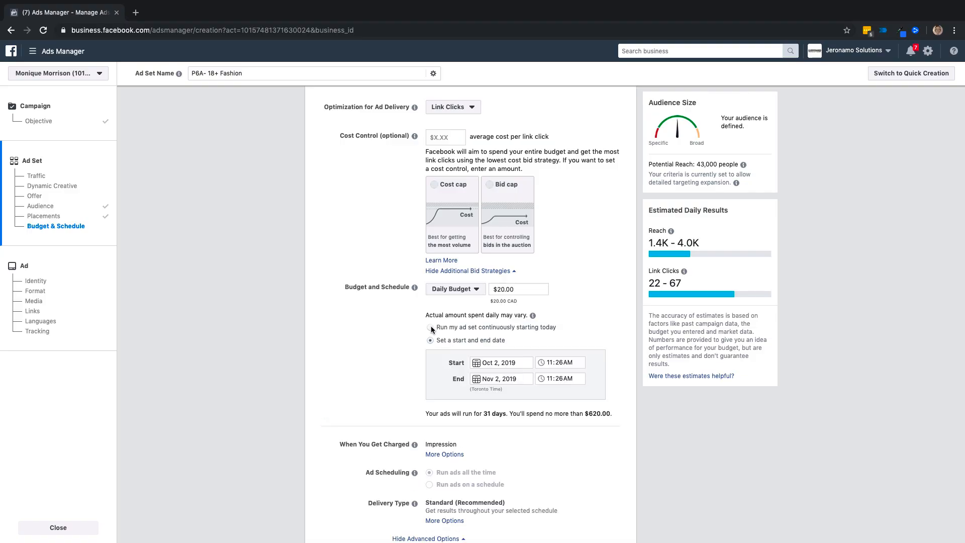
pyautogui.click(431, 327)
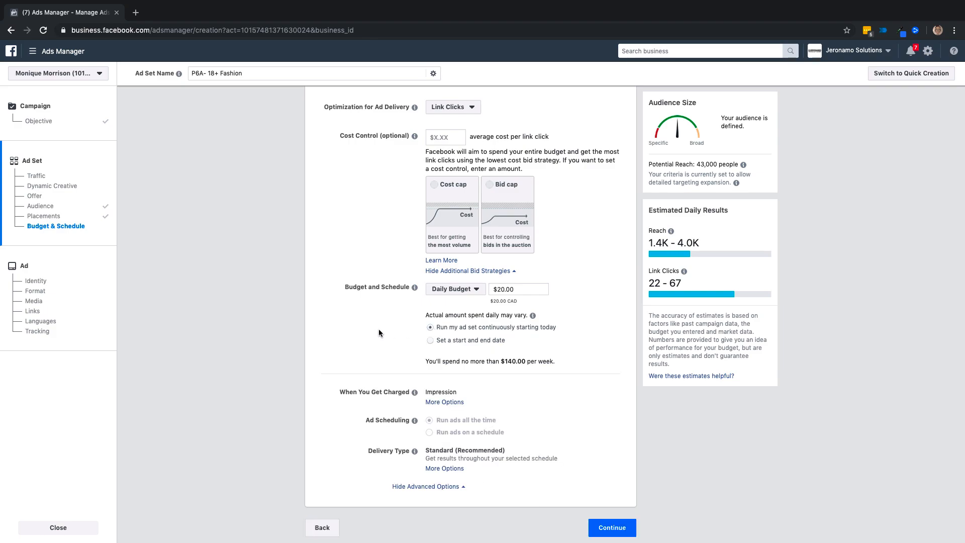
pyautogui.click(450, 296)
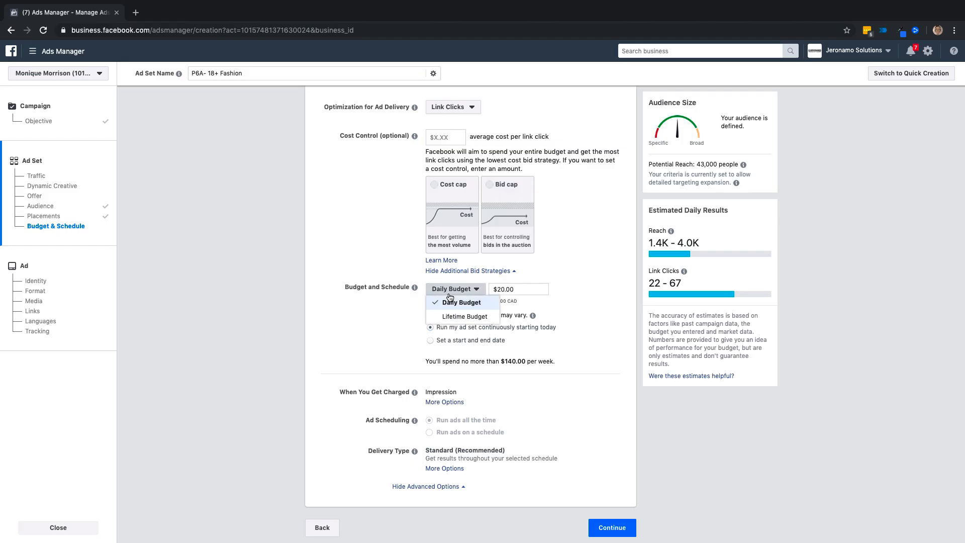
pyautogui.click(463, 317)
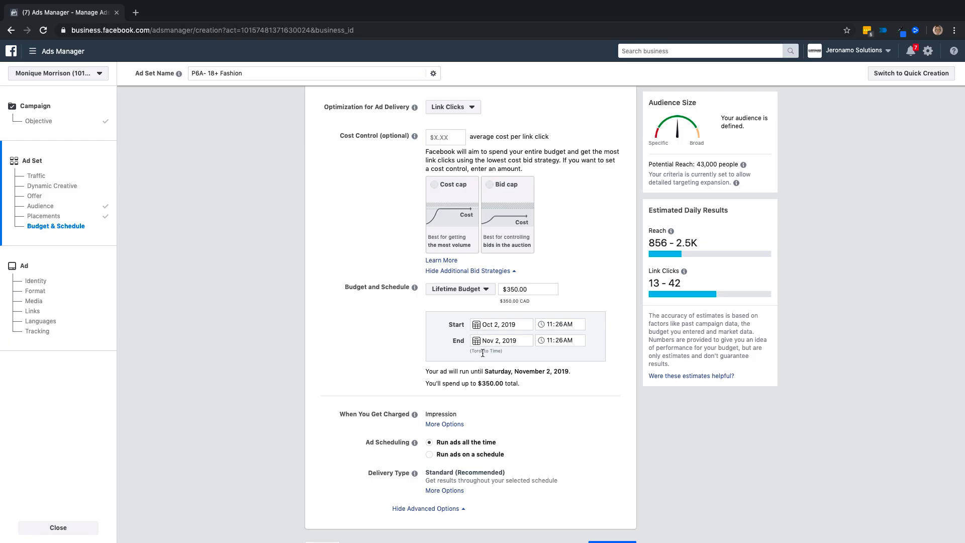
pyautogui.scroll(-1, 375, 388)
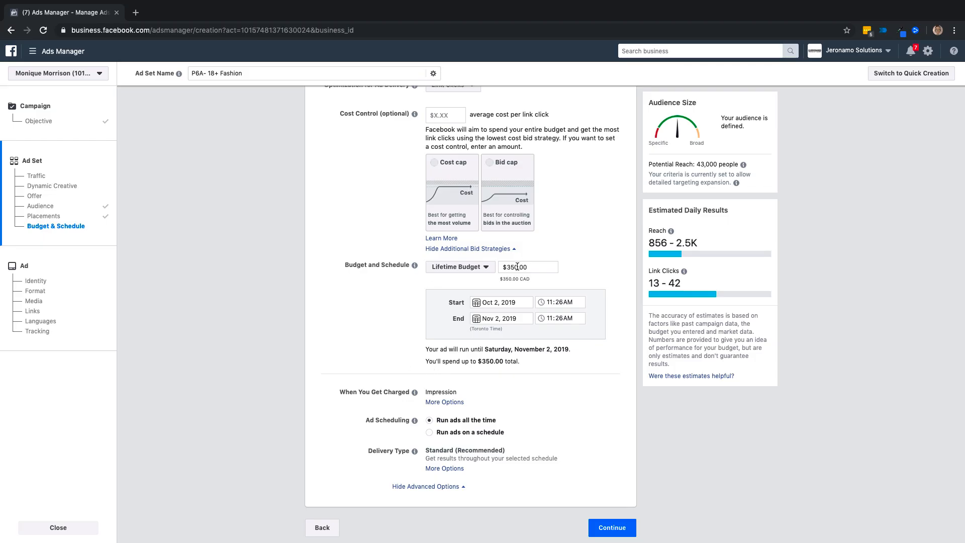
pyautogui.click(456, 267)
pyautogui.click(461, 278)
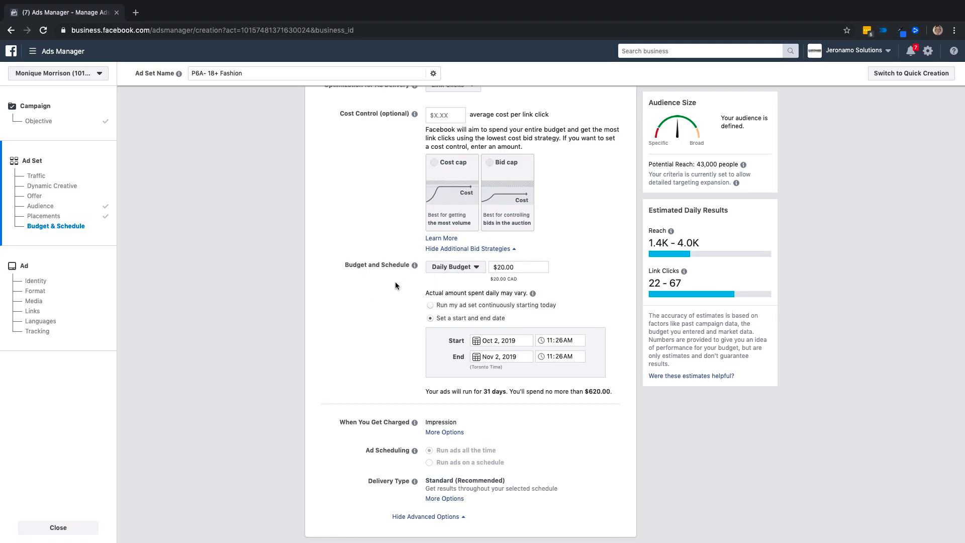
pyautogui.scroll(-1, 355, 357)
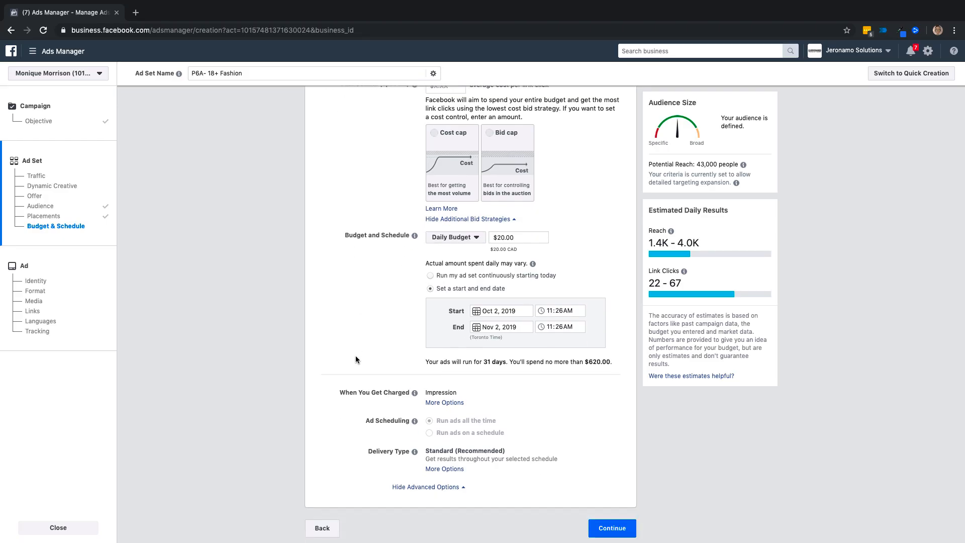
pyautogui.click(432, 277)
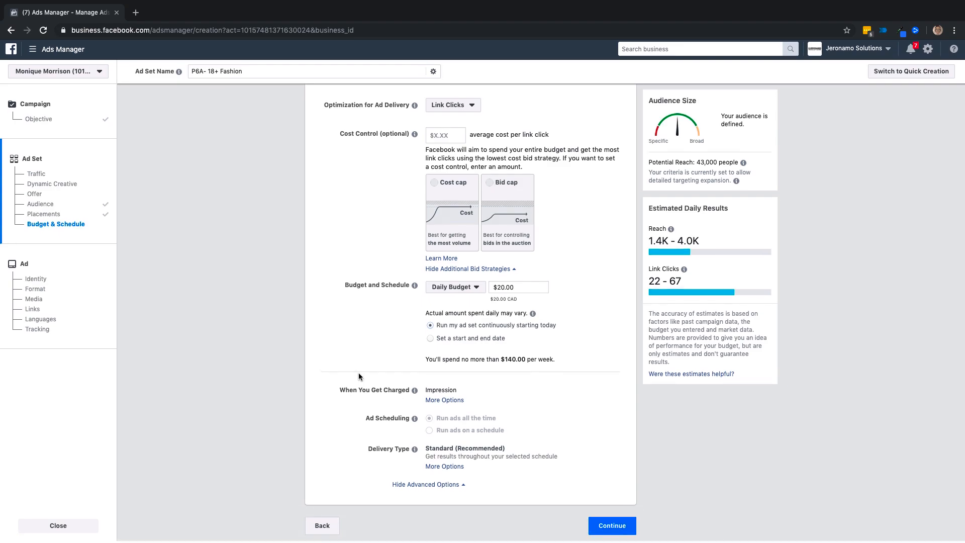
# Try charging by Link Click (CPC) for the ad set and return the charging option to Impression
pyautogui.click(444, 401)
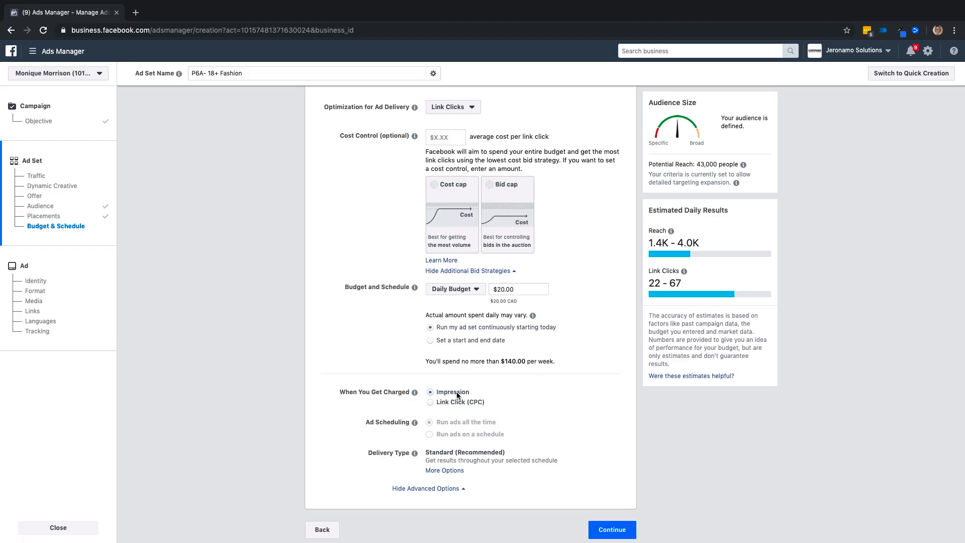
pyautogui.click(430, 403)
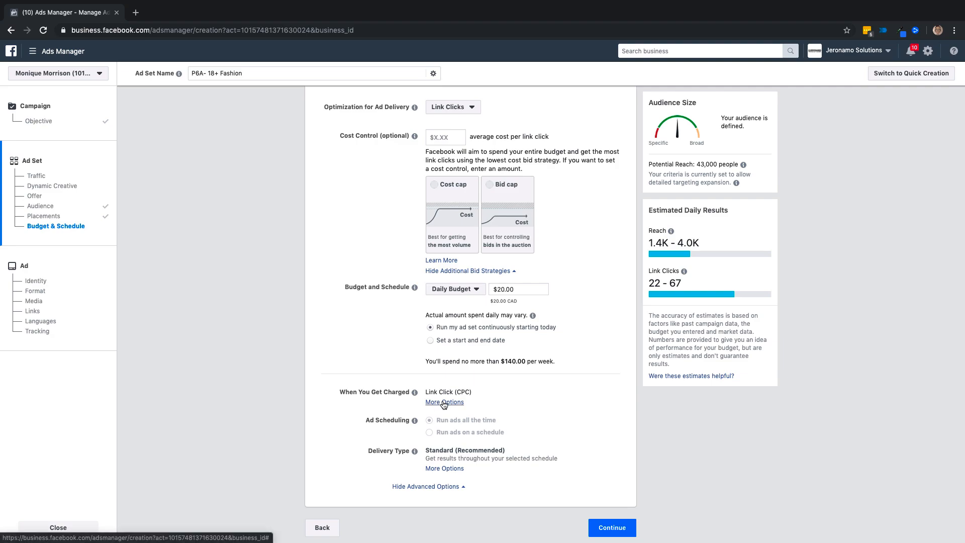
pyautogui.click(444, 402)
pyautogui.click(430, 392)
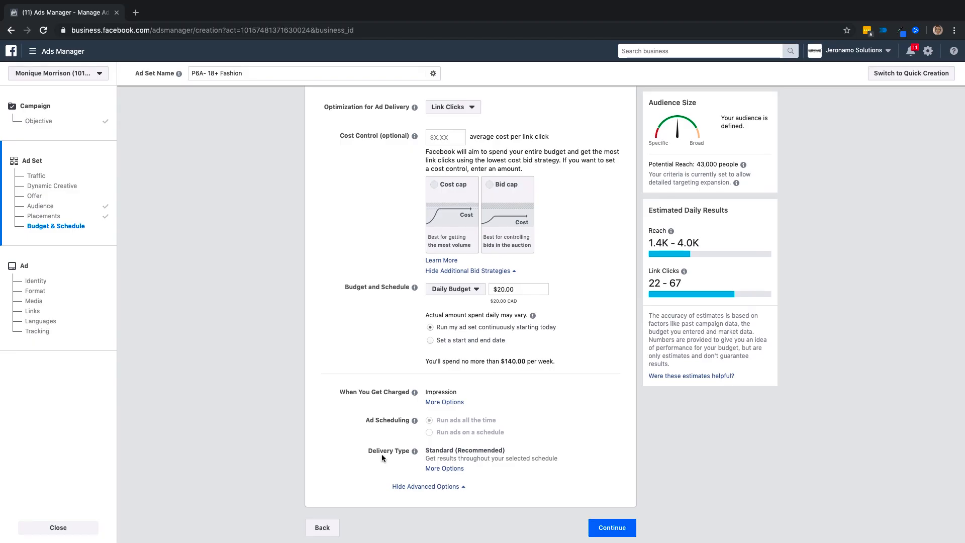
# Examine the Delivery Type explanation and compare the Standard and Accelerated delivery options
pyautogui.moveTo(375, 457)
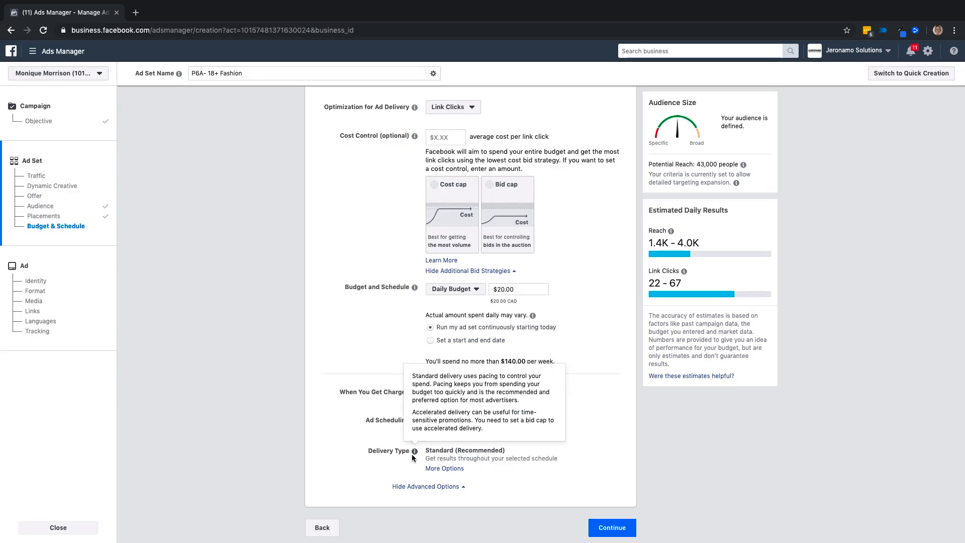
pyautogui.click(431, 468)
pyautogui.scroll(-1, 354, 462)
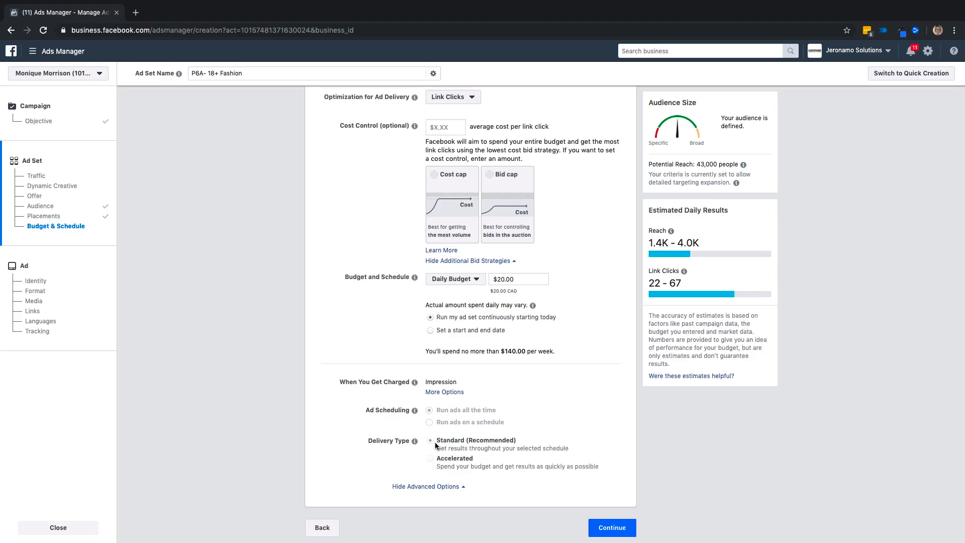
pyautogui.moveTo(438, 464)
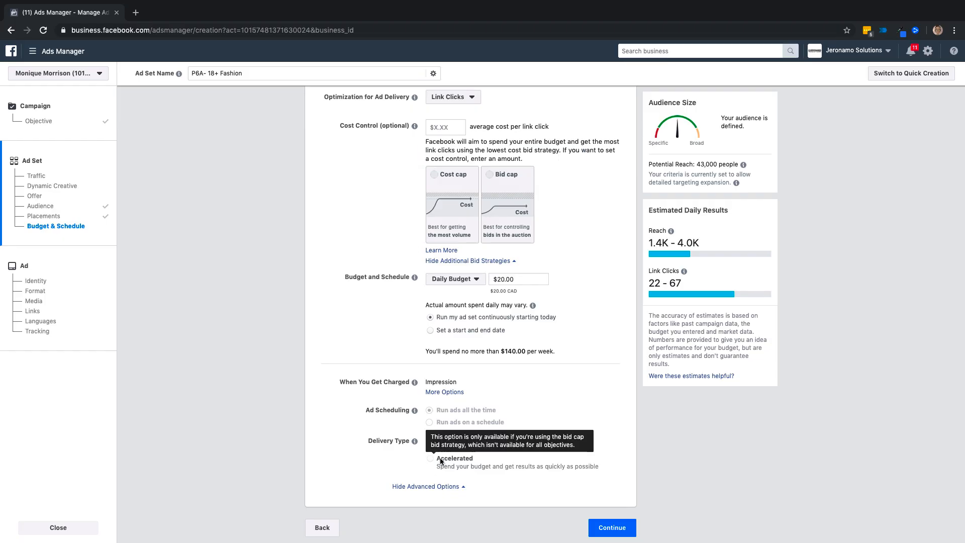
pyautogui.moveTo(469, 467)
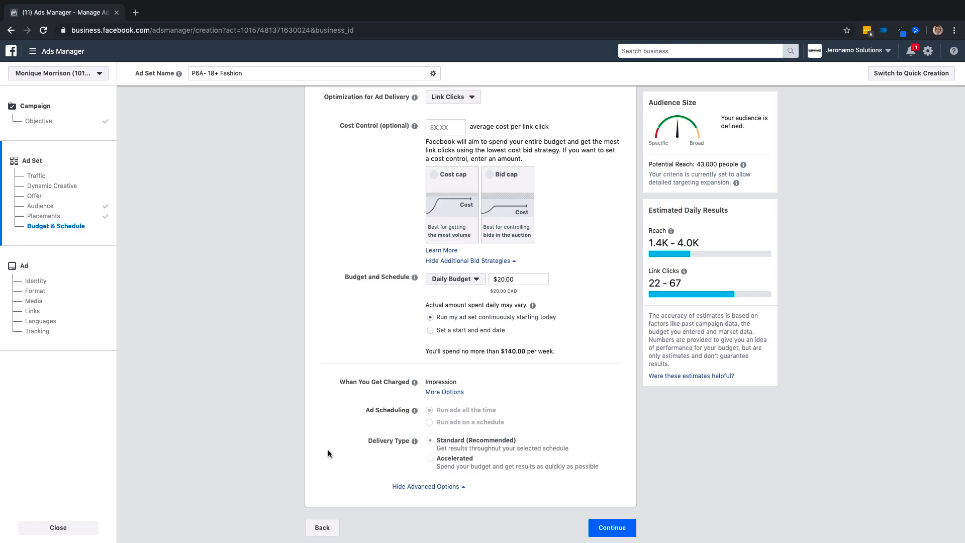
# Hide the advanced budget and schedule options and continue from the ad set to the ad setup
pyautogui.click(425, 486)
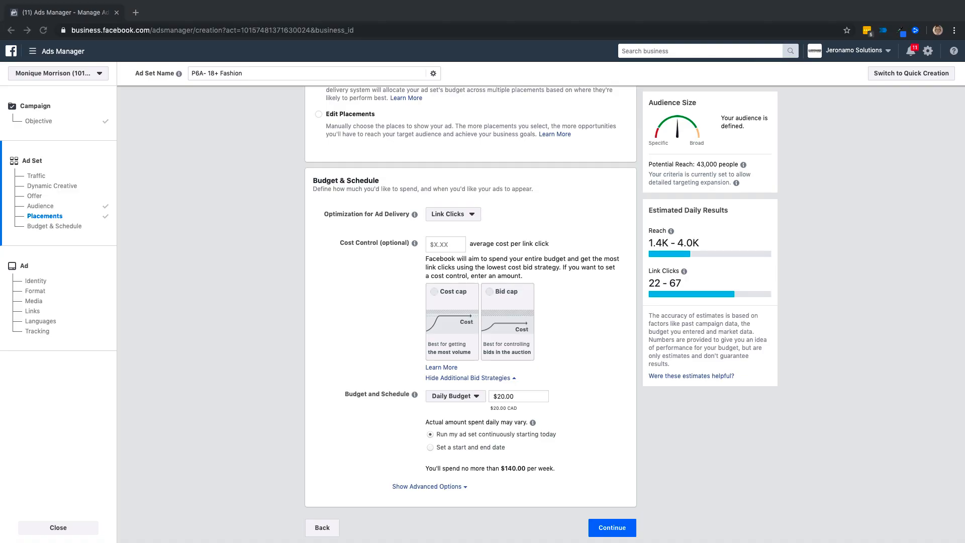
pyautogui.click(606, 524)
pyautogui.click(606, 526)
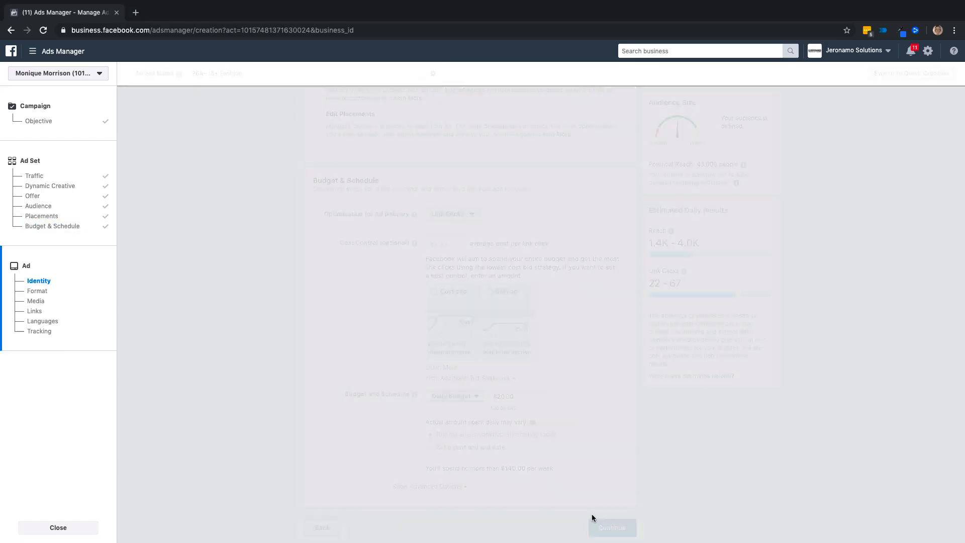